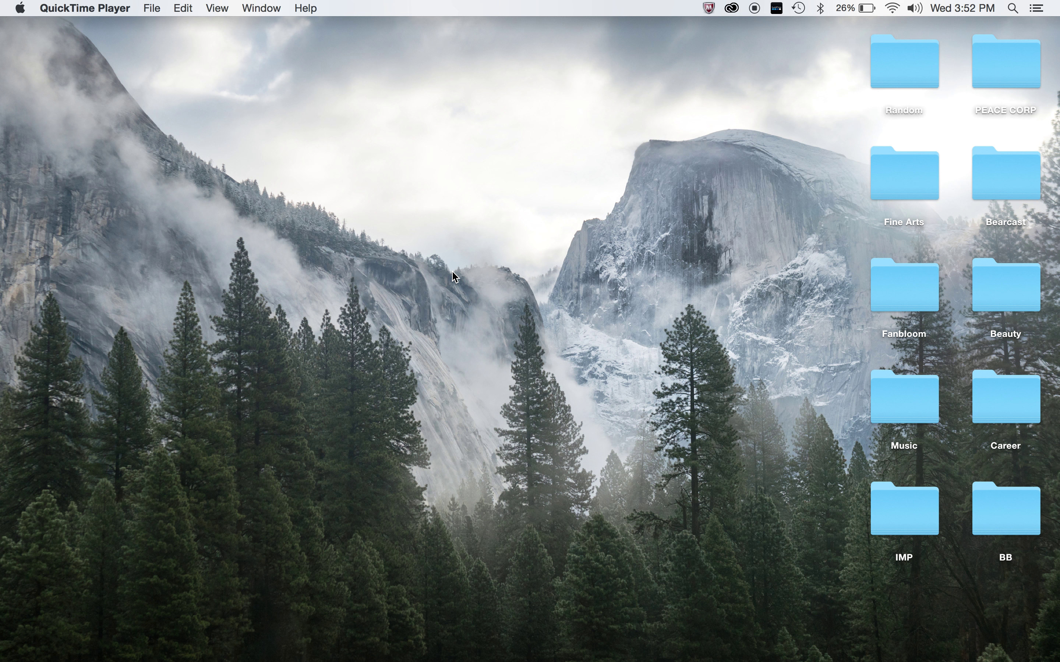
Bring Chrome forward to the YouTube walking video and start a new tab.
{"action": "key", "text": "super+Tab"}
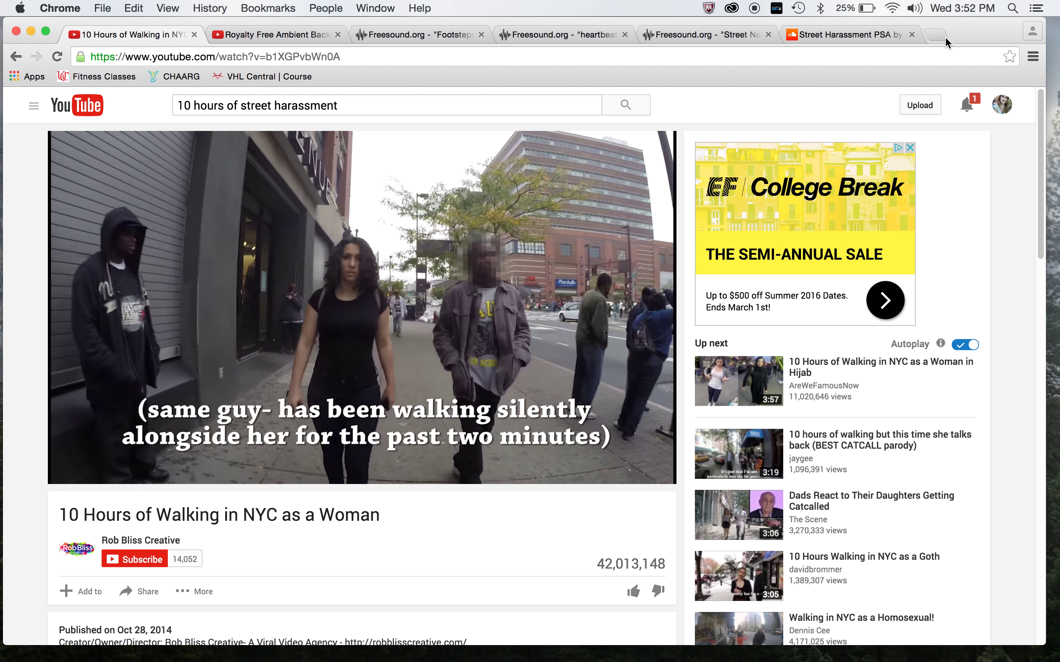
{"action": "left_click", "coordinate": [937, 34]}
Search 'youtube to mp3' and open the YouTube-mp3.org converter site.
{"action": "type", "text": "youtube to"}
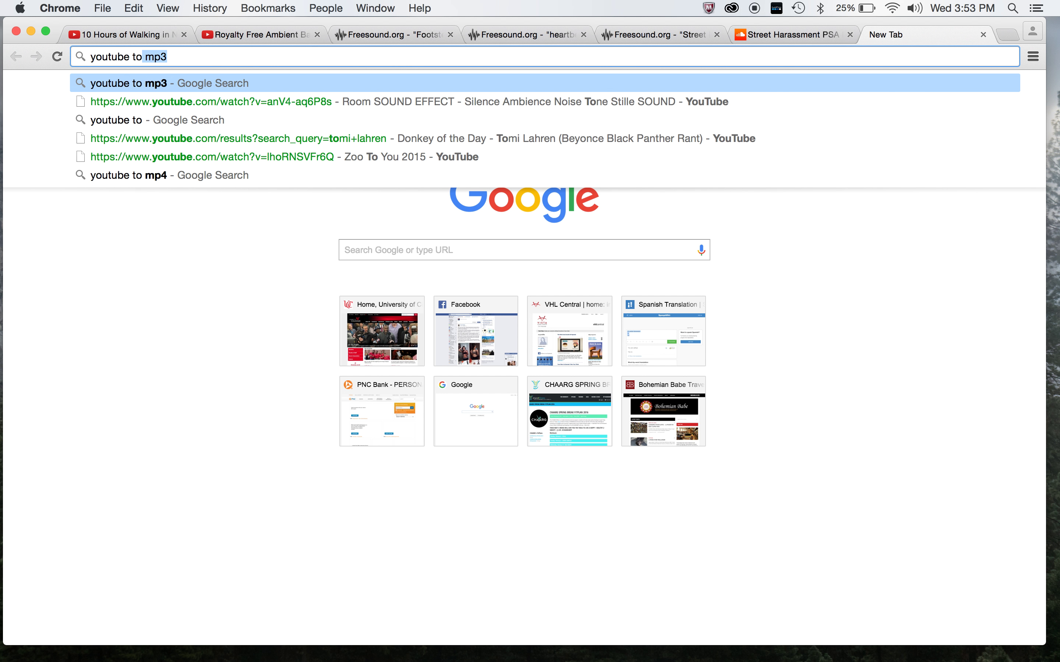
{"action": "key", "text": "Return"}
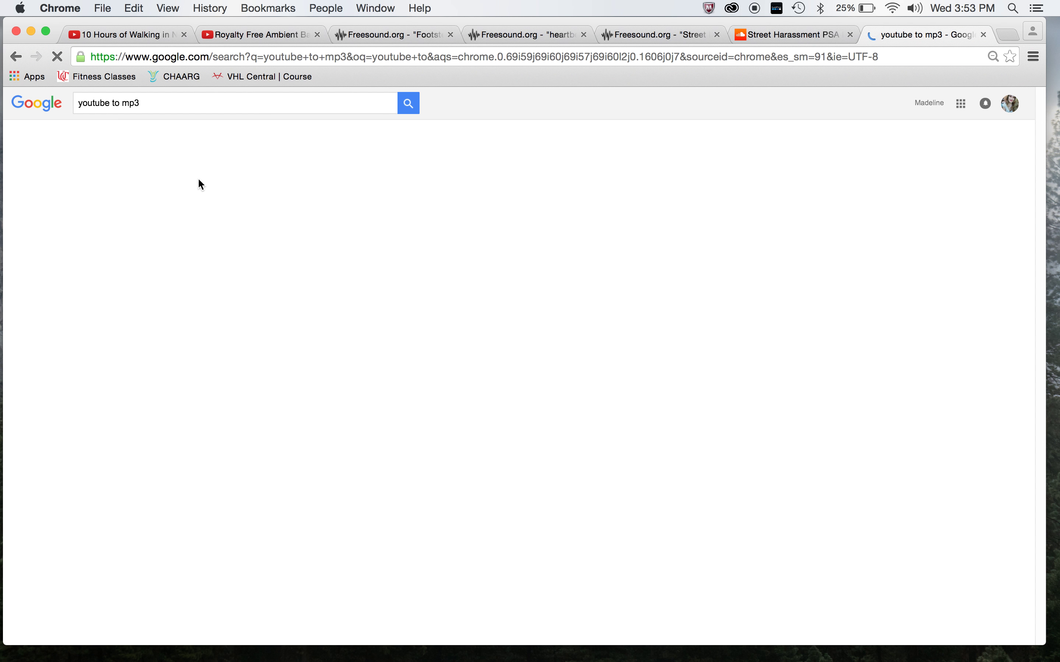
{"action": "left_click", "coordinate": [150, 187]}
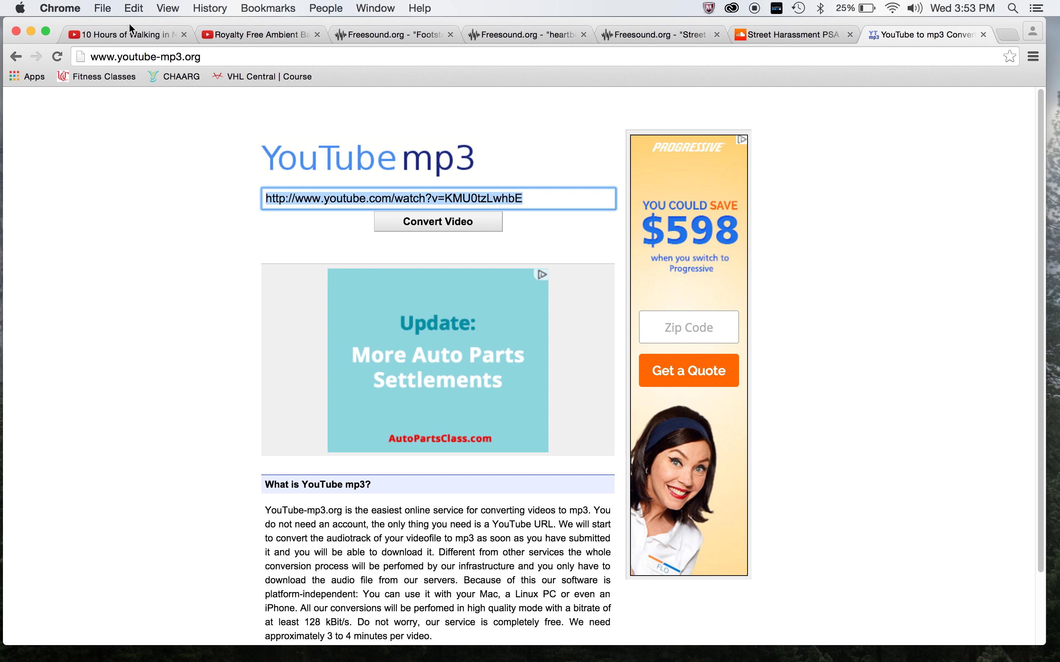
Paste the walking video's URL into YouTube-mp3.org, convert it to MP3, and open the download.
{"action": "left_click", "coordinate": [127, 34]}
{"action": "left_click", "coordinate": [150, 55]}
{"action": "key", "text": "super+c"}
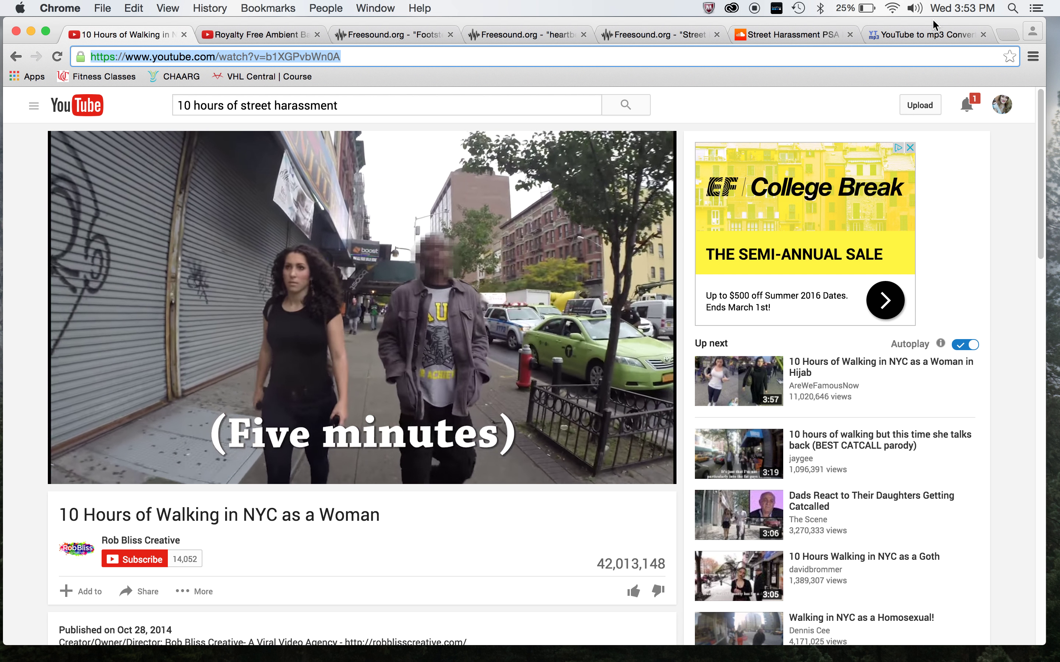
{"action": "left_click", "coordinate": [924, 35]}
{"action": "left_click", "coordinate": [396, 198]}
{"action": "key", "text": "super+a"}
{"action": "key", "text": "super+v"}
{"action": "left_click", "coordinate": [437, 221]}
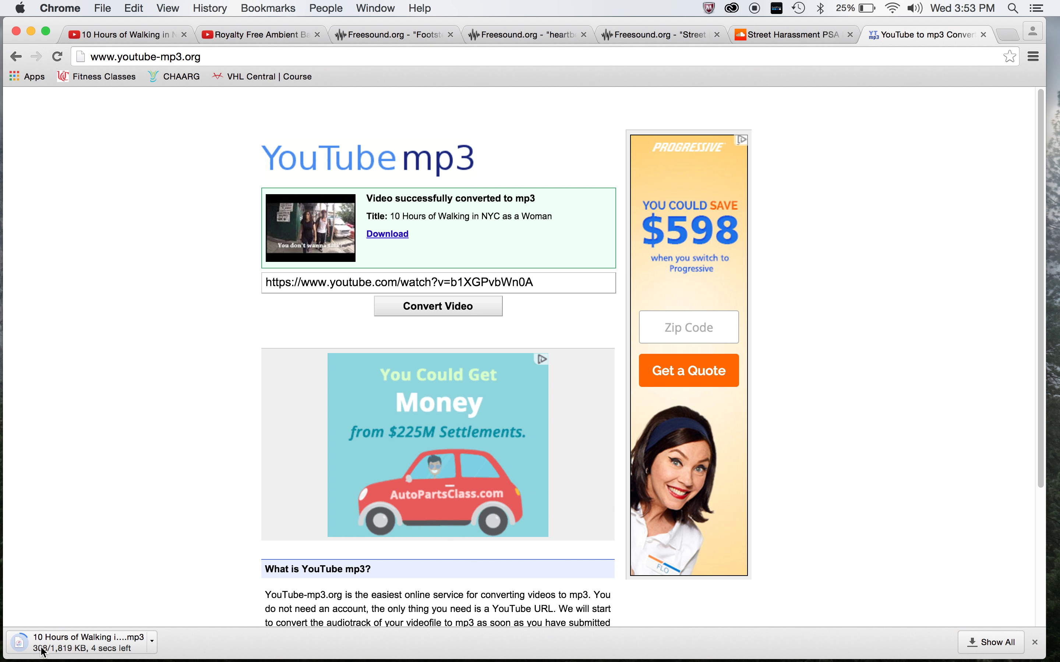
{"action": "left_click", "coordinate": [44, 644]}
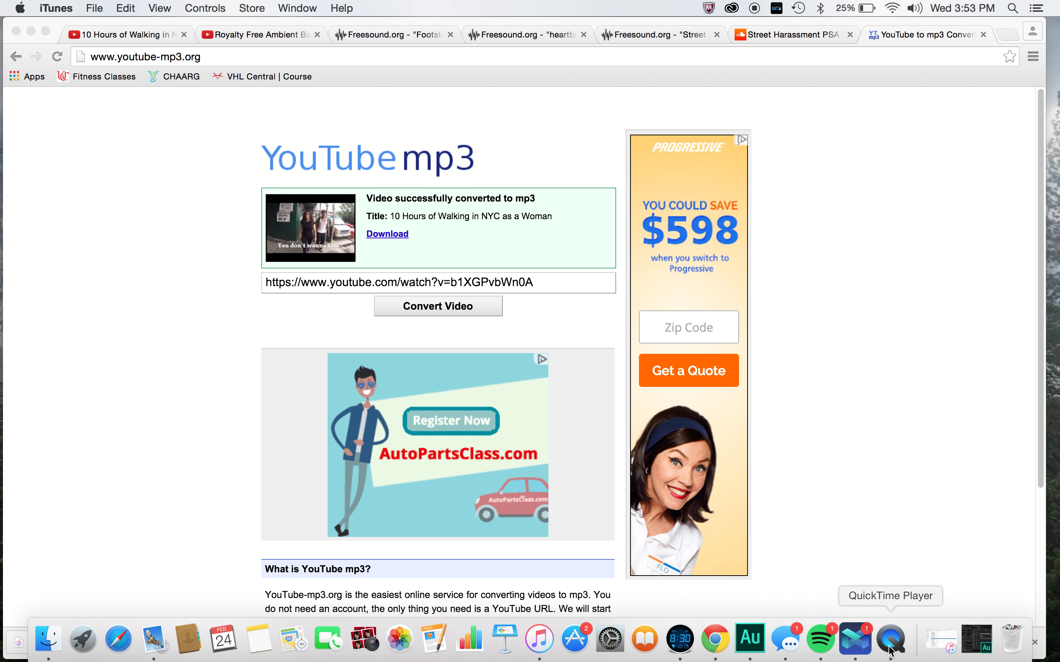
Pause the iTunes song, hide Chrome, and bring the Audition session into view.
{"action": "left_click", "coordinate": [928, 639]}
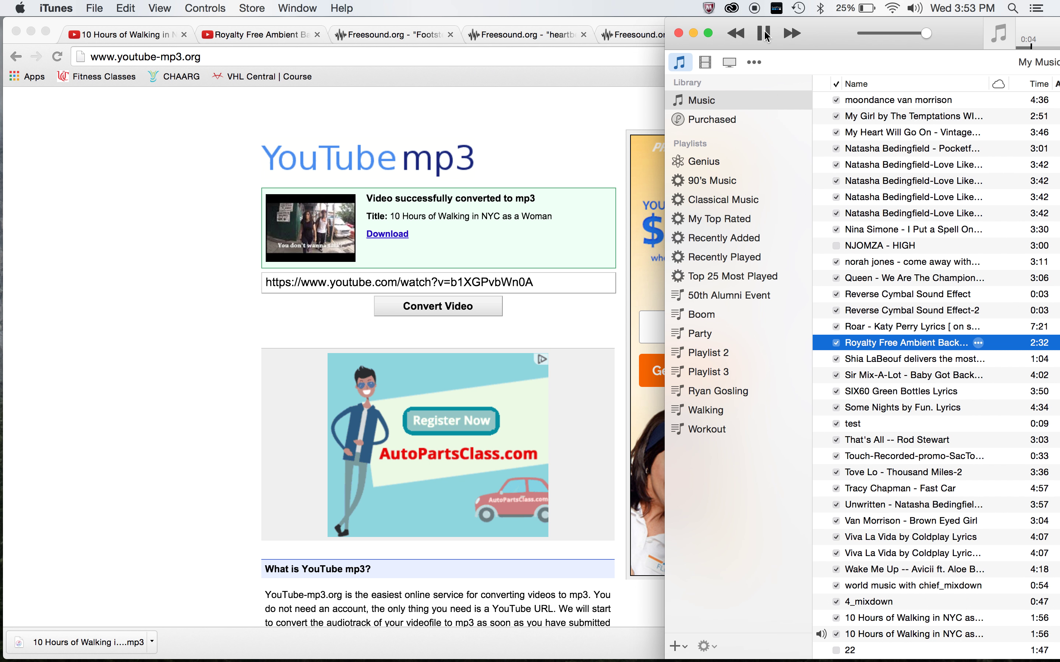
{"action": "left_click", "coordinate": [764, 34]}
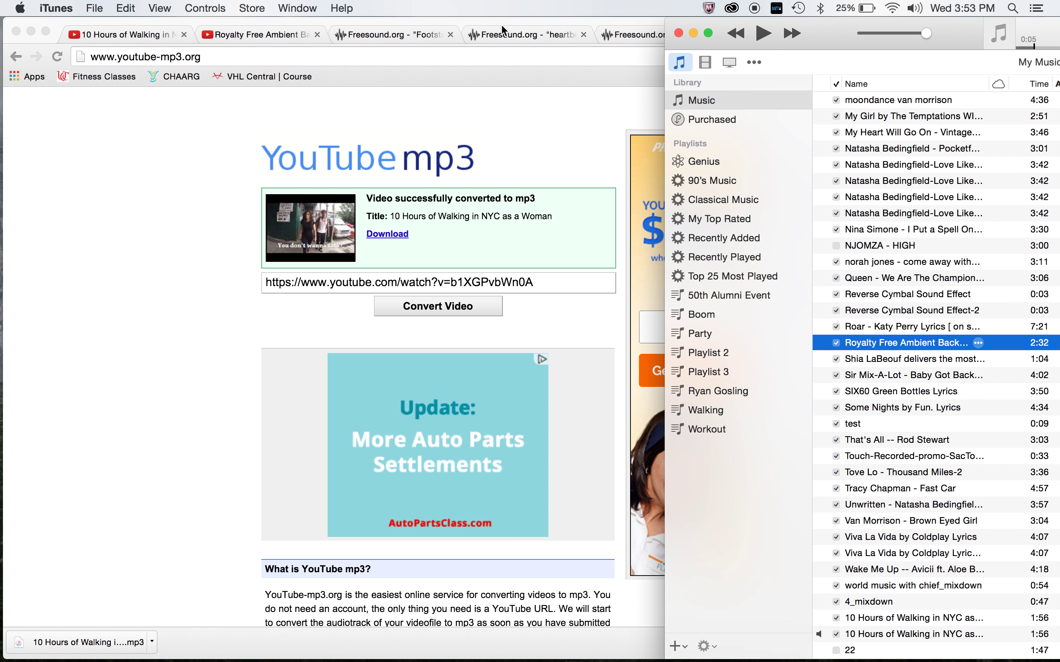
{"action": "left_click", "coordinate": [31, 35]}
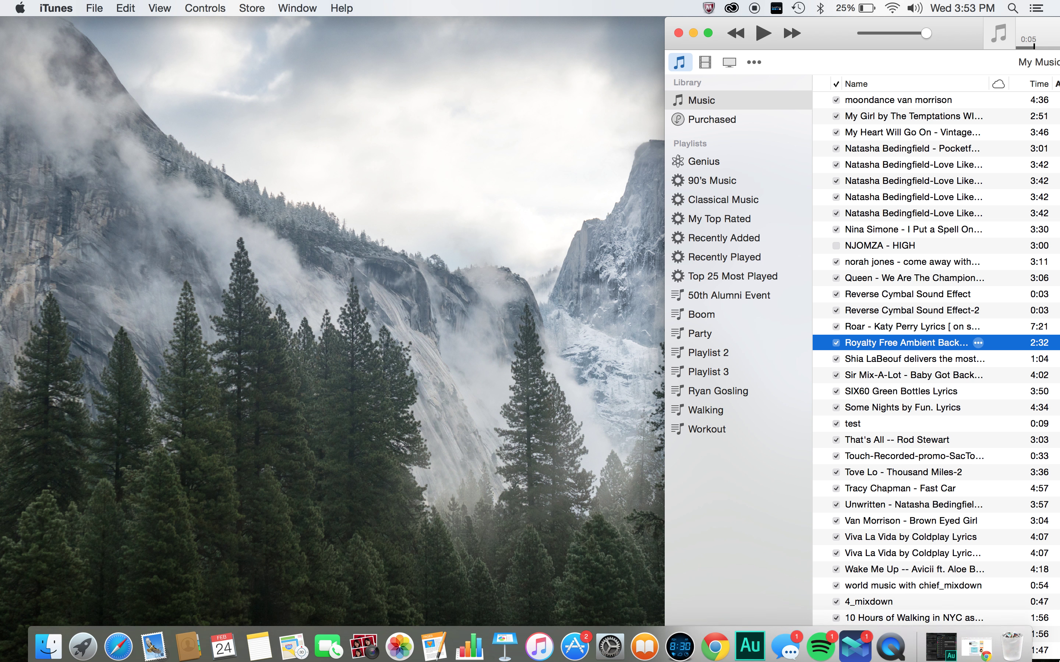
{"action": "left_click", "coordinate": [941, 638]}
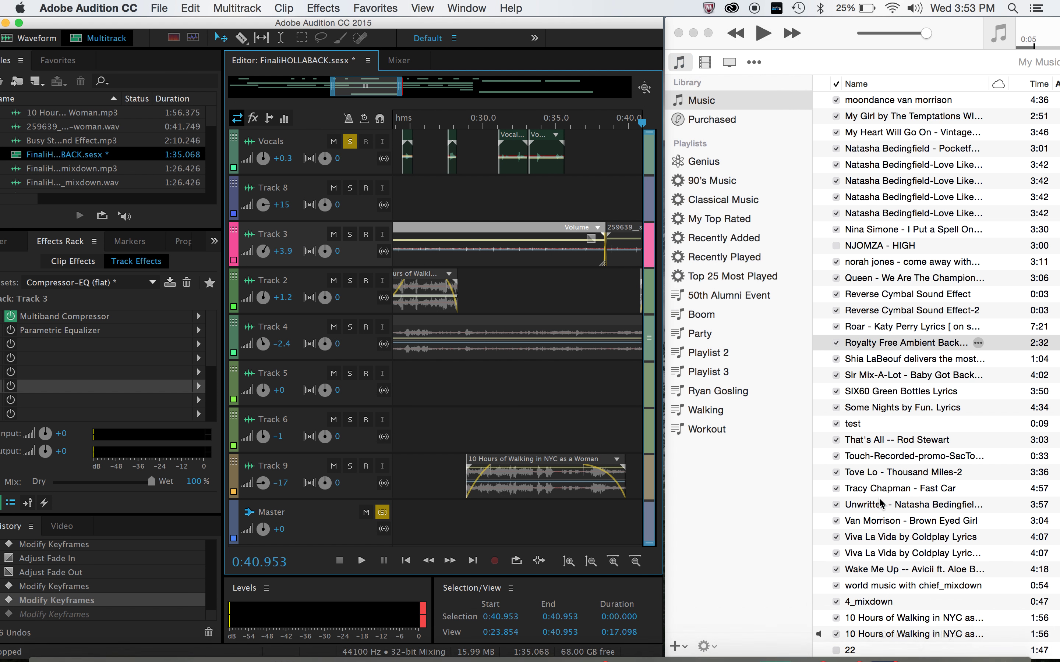
Drag the Royalty Free Ambient track from the iTunes library onto Track 5.
{"action": "left_click", "coordinate": [894, 344]}
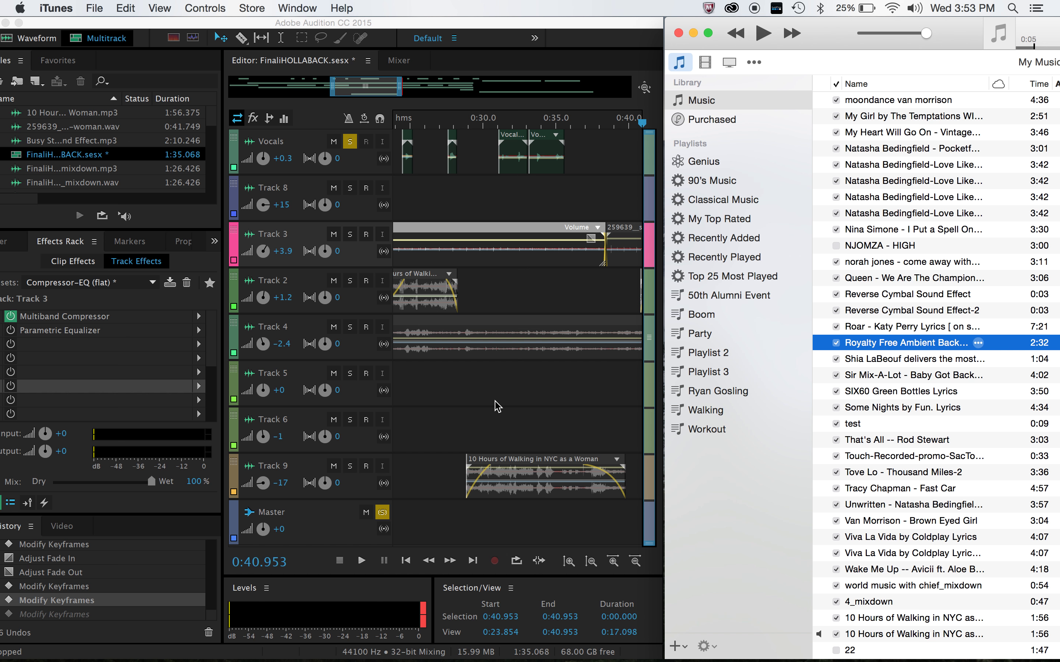
{"action": "left_click_drag", "start_coordinate": [907, 347], "coordinate": [420, 400]}
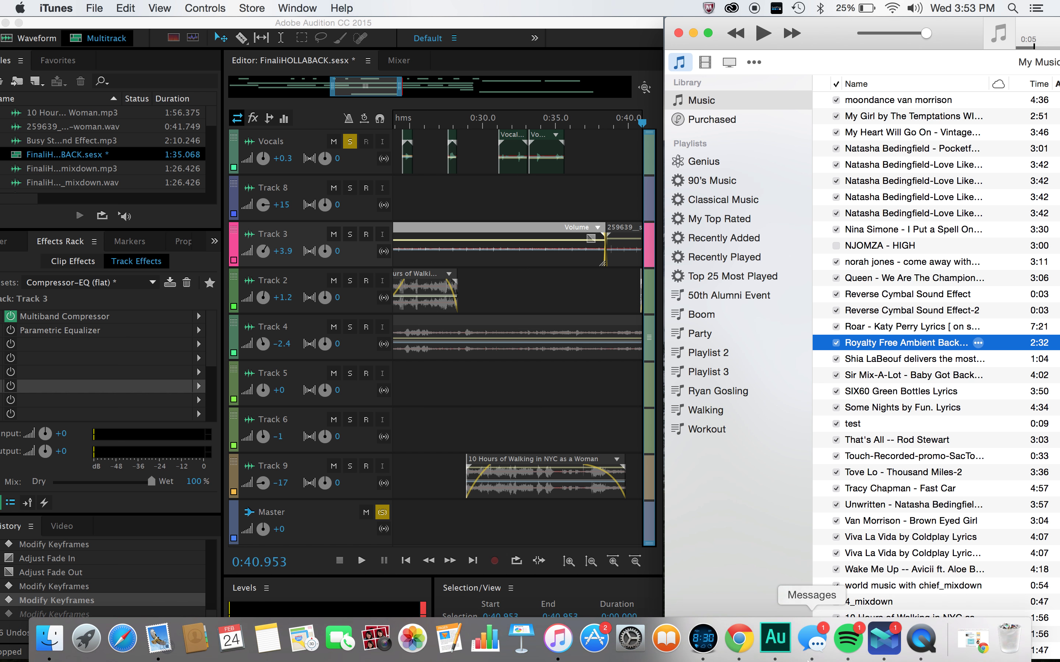
{"action": "left_click", "coordinate": [739, 637]}
Review the Royalty Free Ambient video, Footsteps in Street Woman, heartbeat.B.aiff and Street Noise.wav pages, then hide Chrome.
{"action": "left_click", "coordinate": [270, 33]}
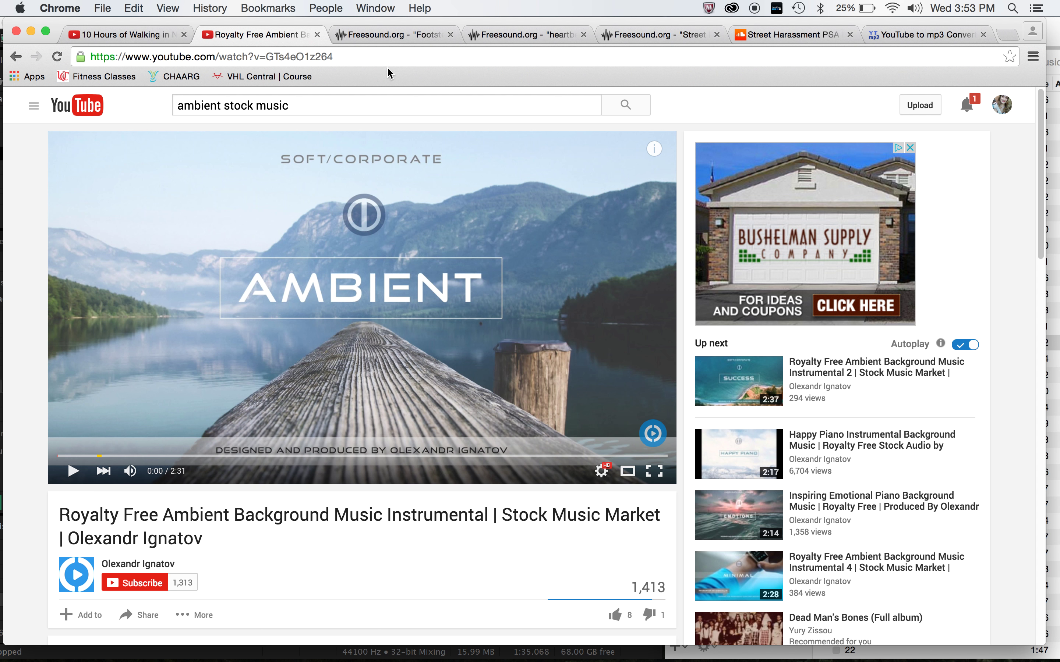
{"action": "left_click", "coordinate": [390, 34]}
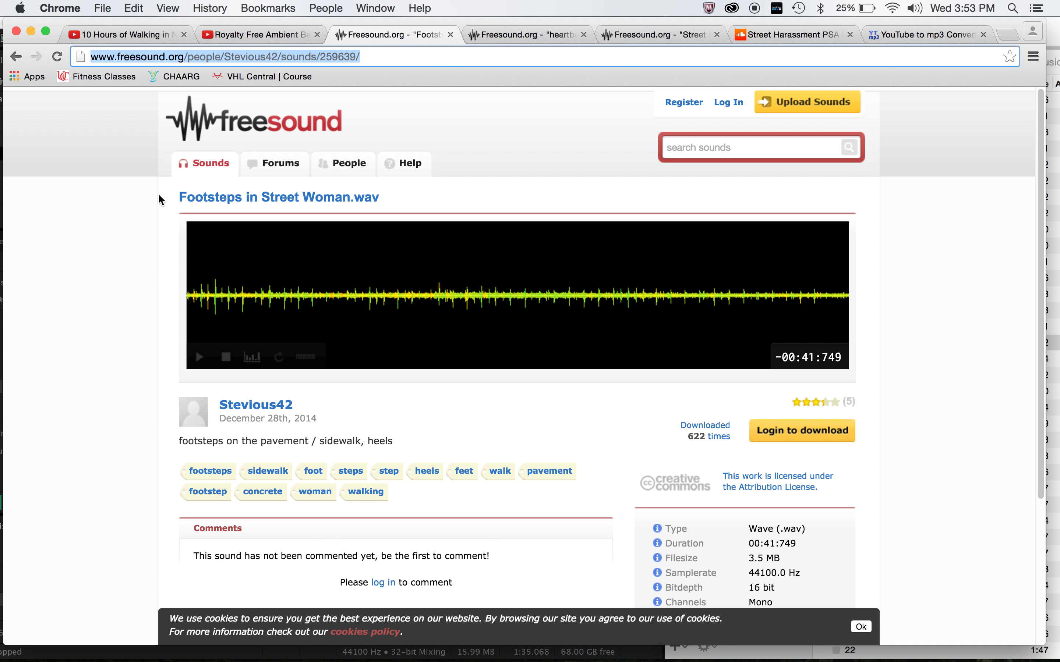
{"action": "left_click", "coordinate": [514, 38]}
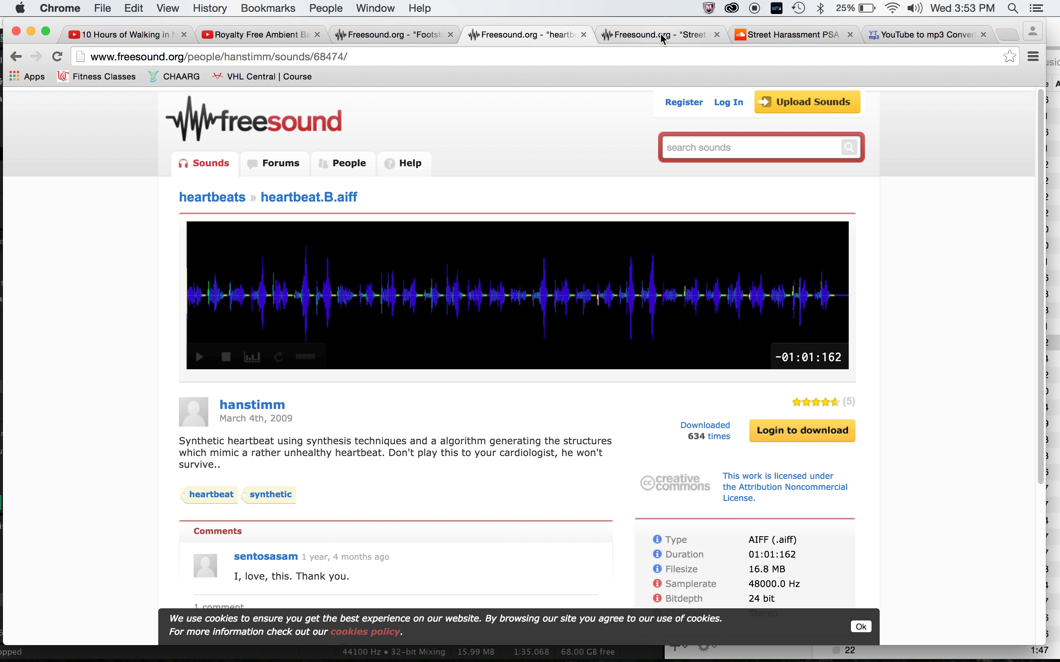
{"action": "left_click", "coordinate": [663, 40]}
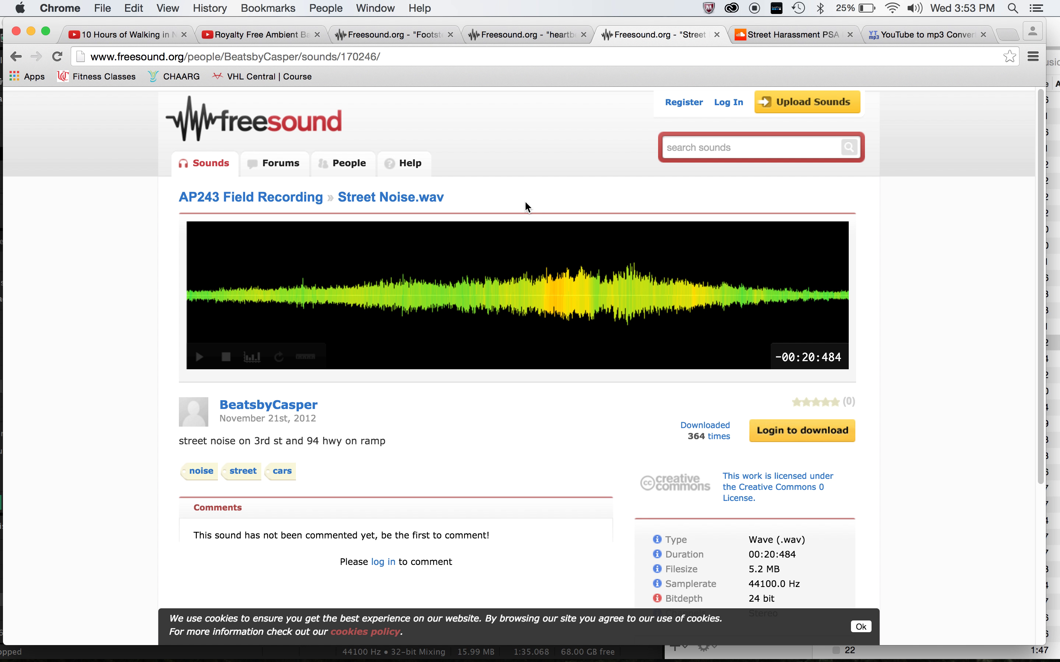
{"action": "left_click", "coordinate": [31, 32]}
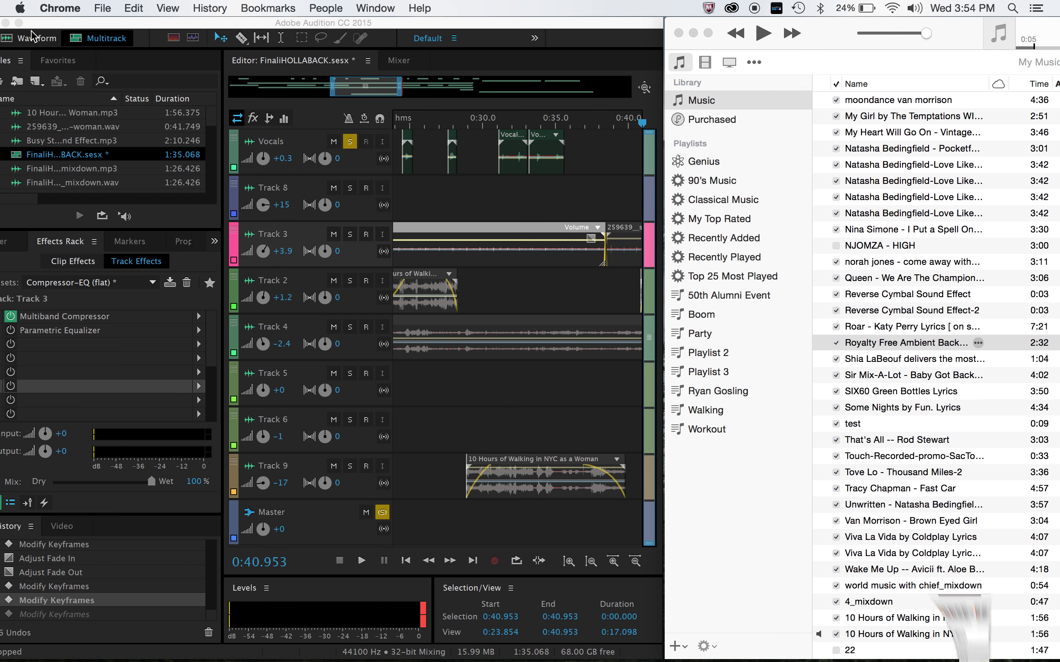
Minimize iTunes and zoom the Audition window to fill the screen, then select Track 6.
{"action": "left_click", "coordinate": [606, 24]}
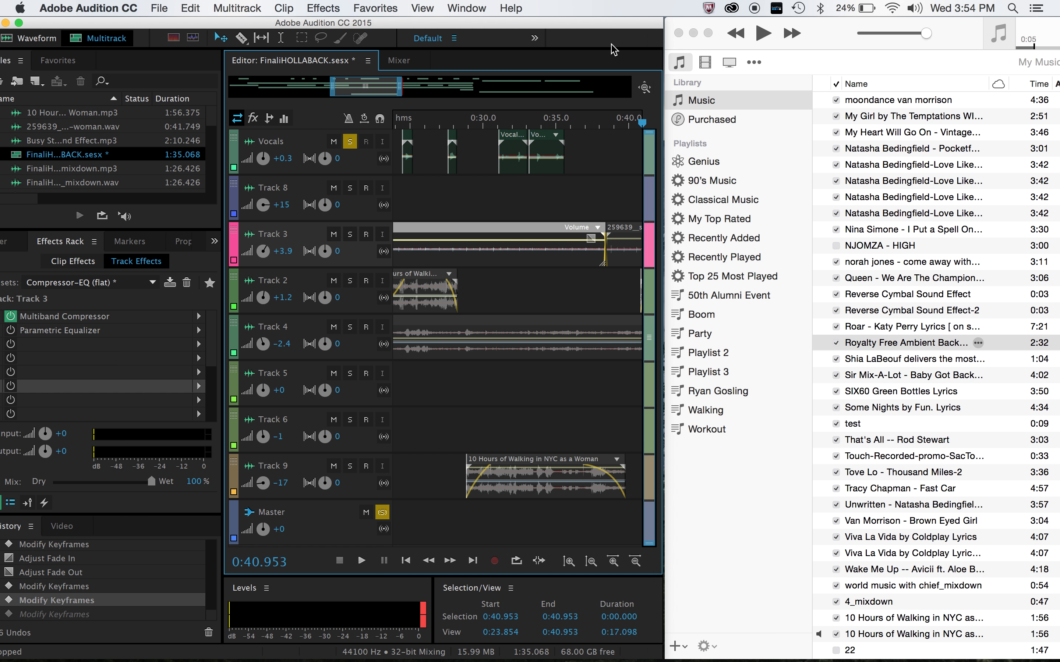
{"action": "left_click", "coordinate": [694, 35]}
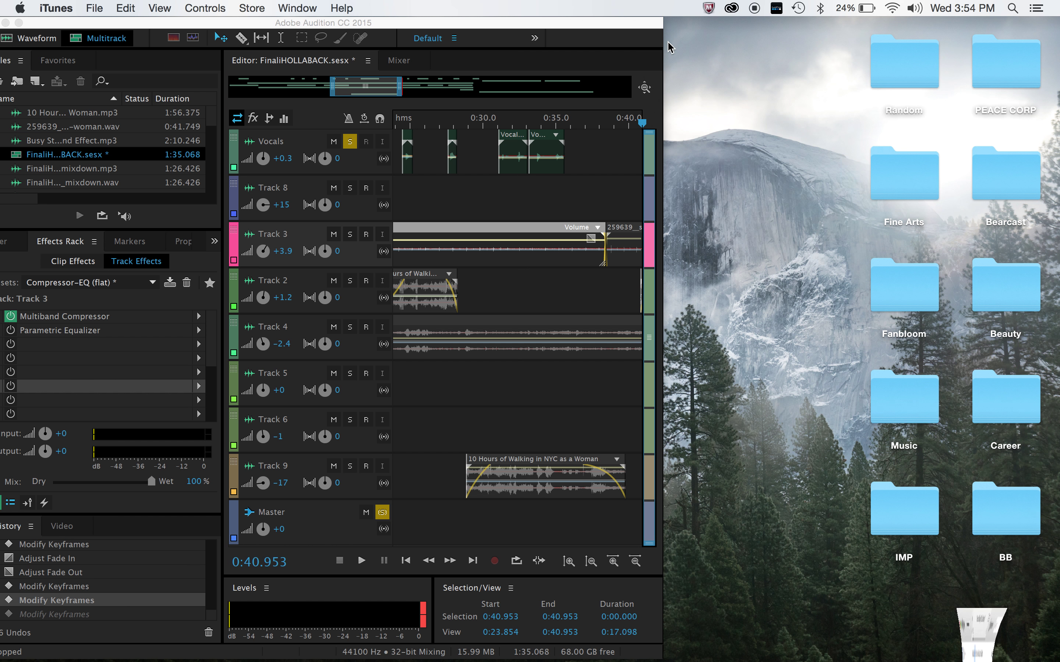
{"action": "left_click", "coordinate": [661, 59]}
{"action": "double_click", "coordinate": [661, 59]}
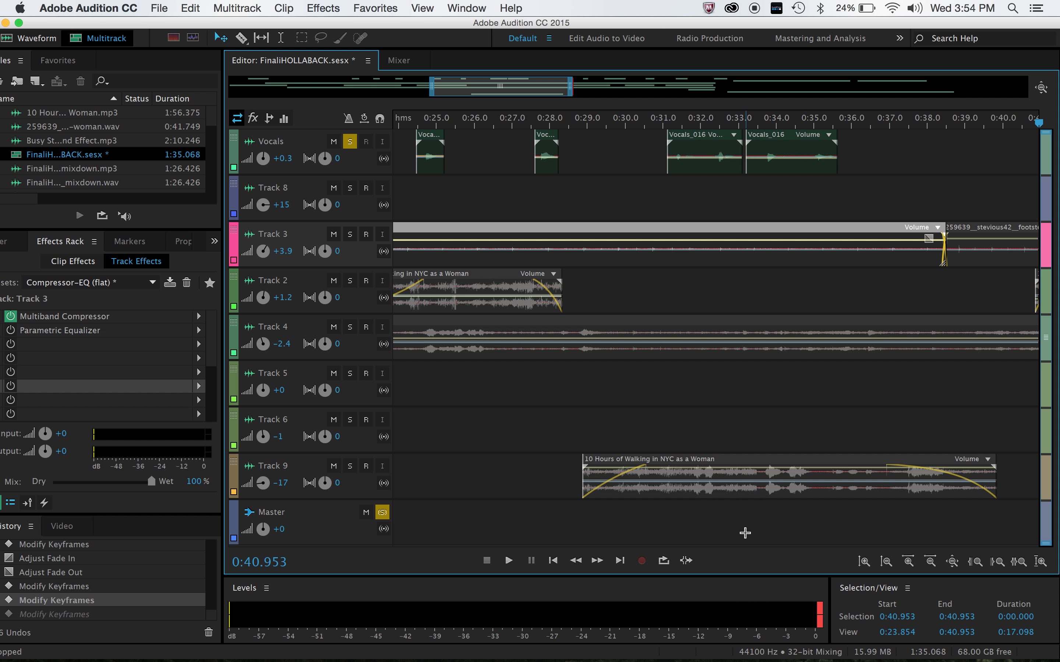
{"action": "left_click", "coordinate": [557, 414]}
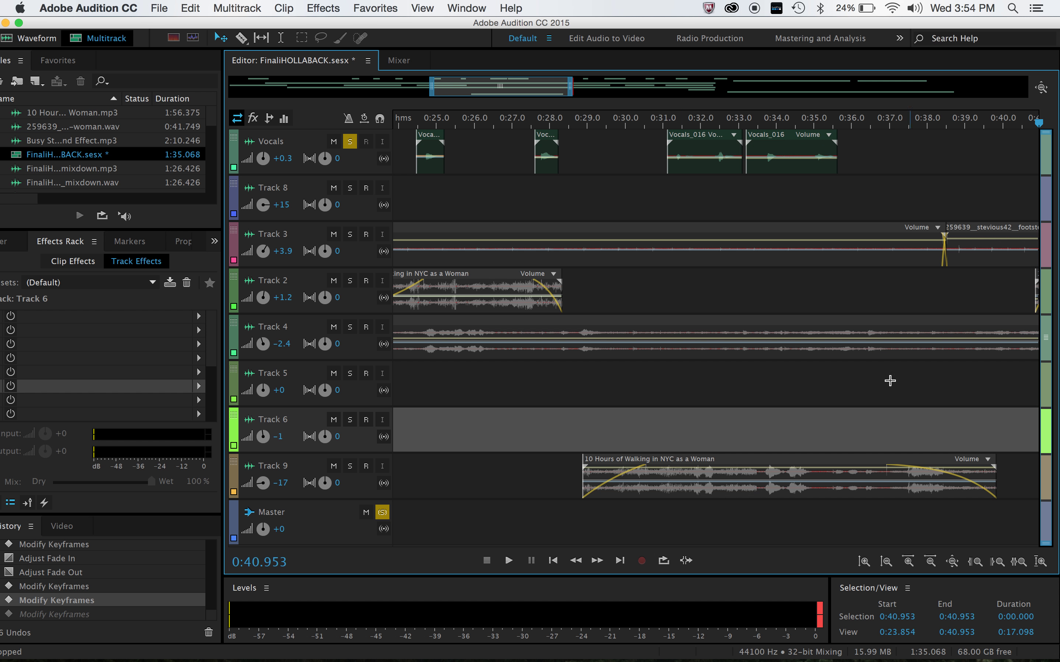
Play the mix from Track 6 and zoom the timeline out to show the session through 1:20.
{"action": "left_click", "coordinate": [811, 541]}
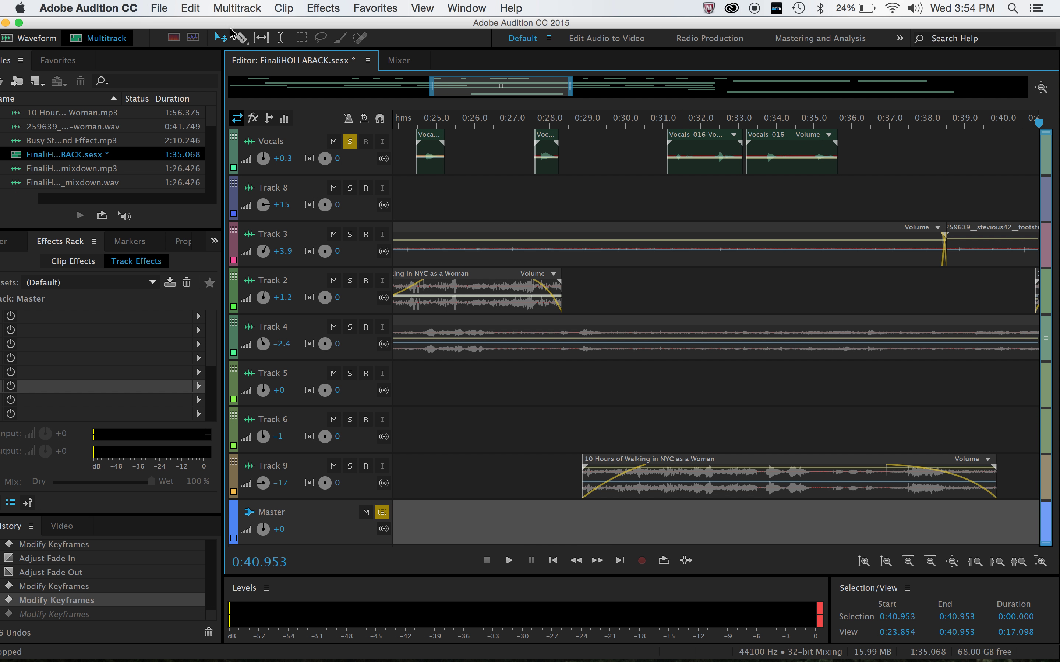
{"action": "left_click", "coordinate": [633, 410]}
{"action": "key", "text": "space"}
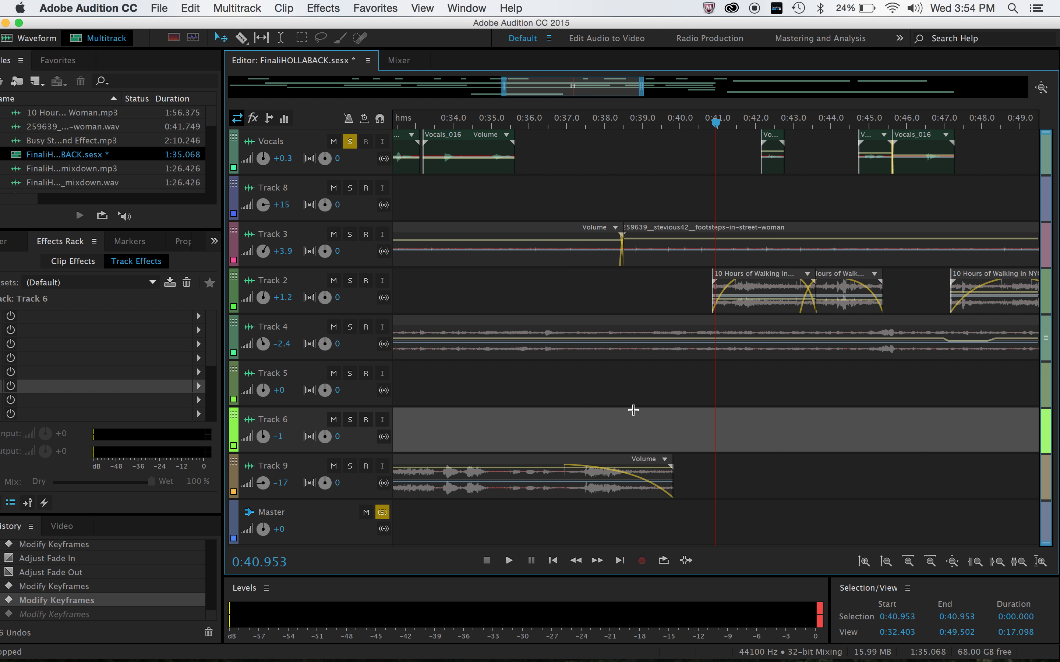
{"action": "key", "text": "minus"}
{"action": "key", "text": "minus"}
{"action": "key", "text": "minus"}
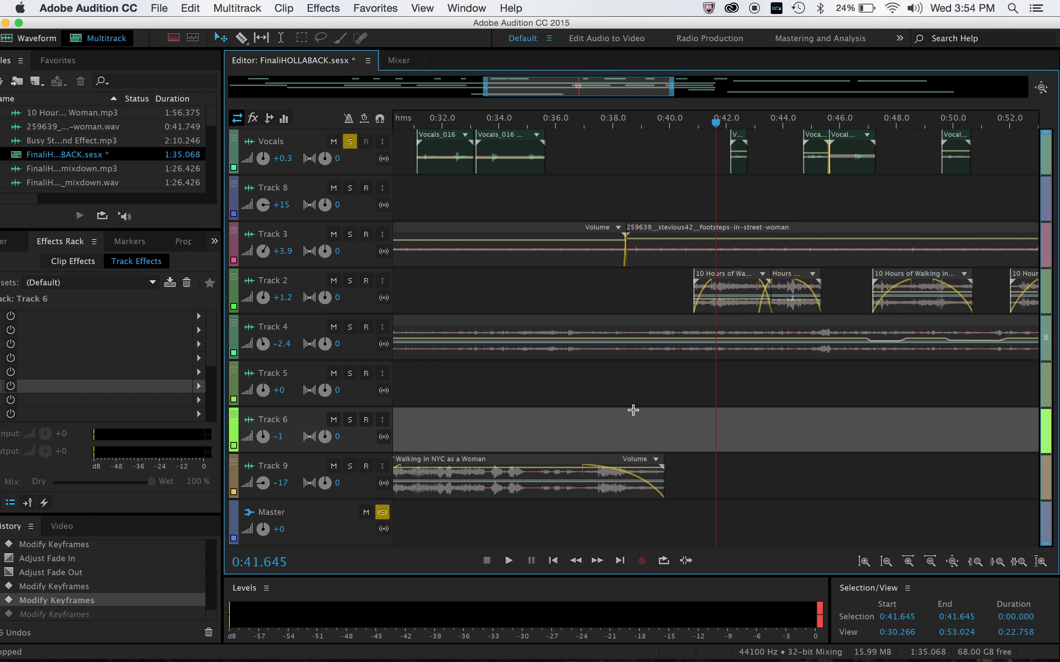
{"action": "key", "text": "minus"}
{"action": "key", "text": "minus"}
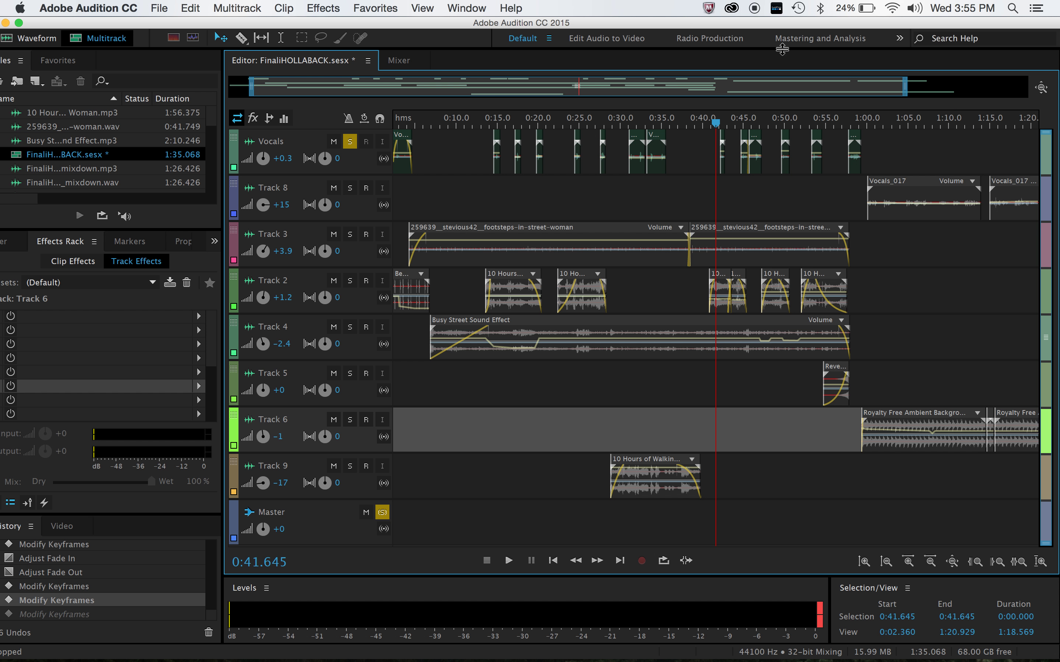
{"action": "left_click", "coordinate": [456, 157]}
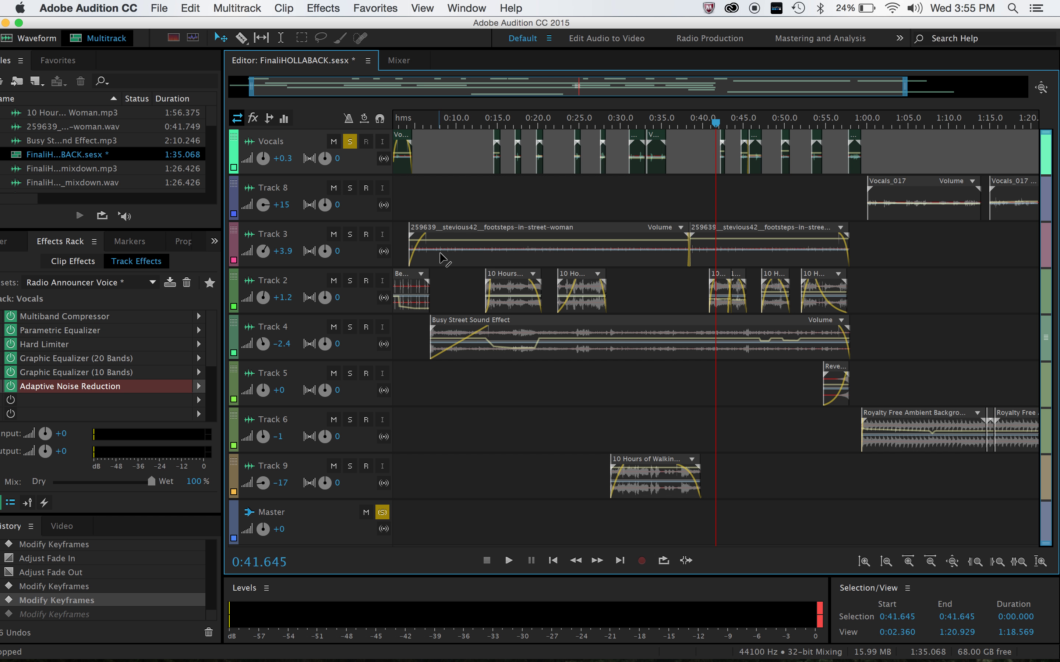
{"action": "left_click", "coordinate": [463, 238]}
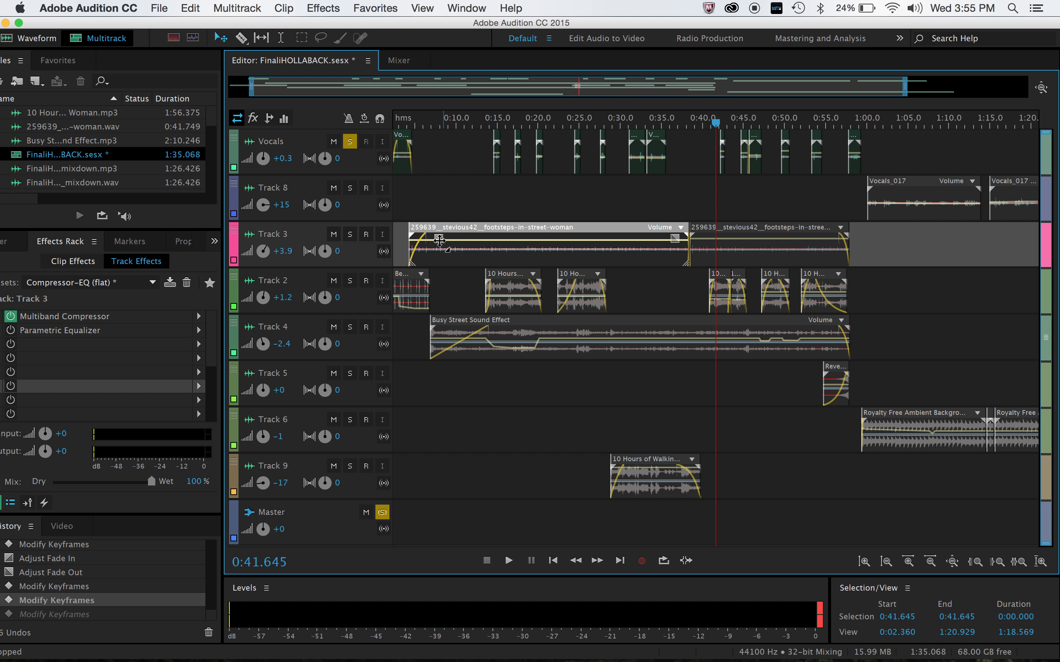
Add a fade-in to the second footsteps clip on Track 3.
{"action": "left_click", "coordinate": [775, 249]}
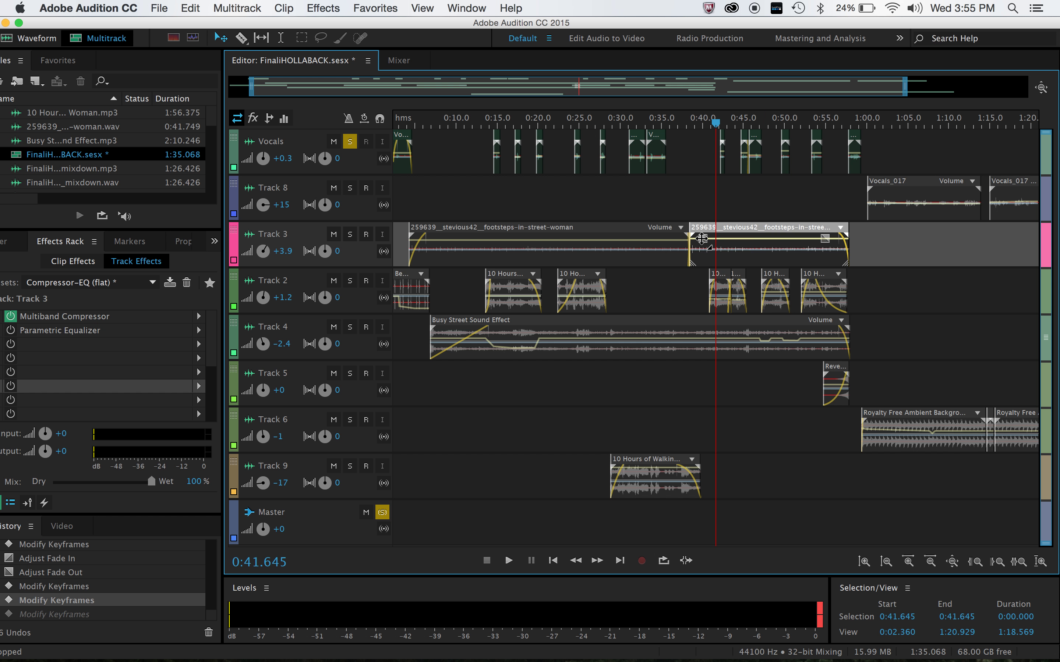
{"action": "left_click_drag", "start_coordinate": [701, 239], "coordinate": [710, 238]}
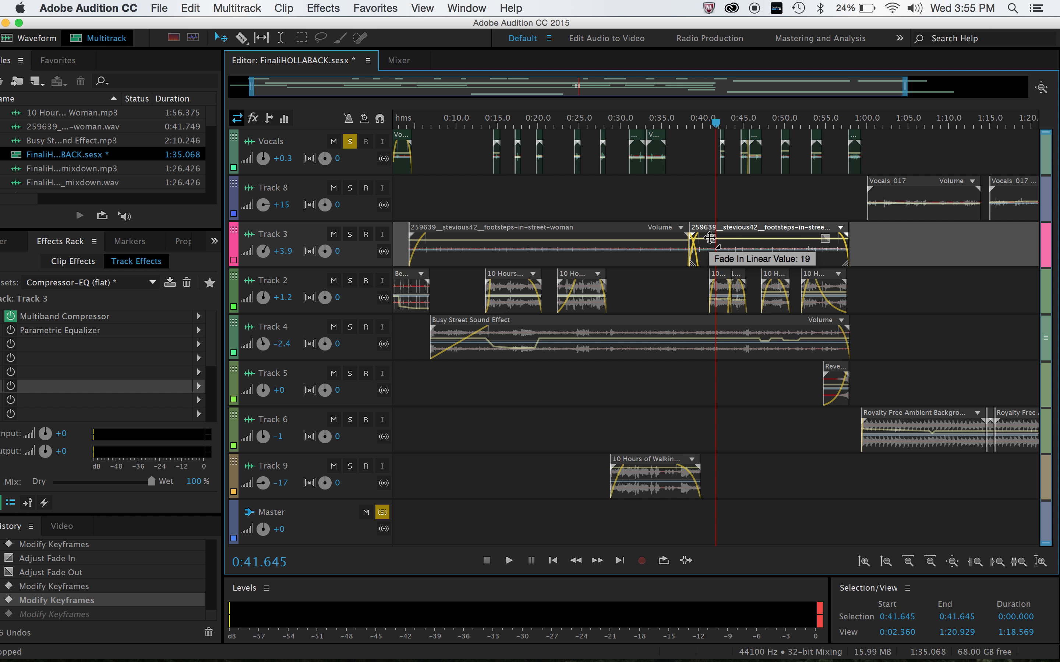
{"action": "left_click_drag", "start_coordinate": [709, 237], "coordinate": [710, 239]}
Zoom in and reshape the fade-out of the Track 2 walking clip near 0:42.
{"action": "key", "text": "equal"}
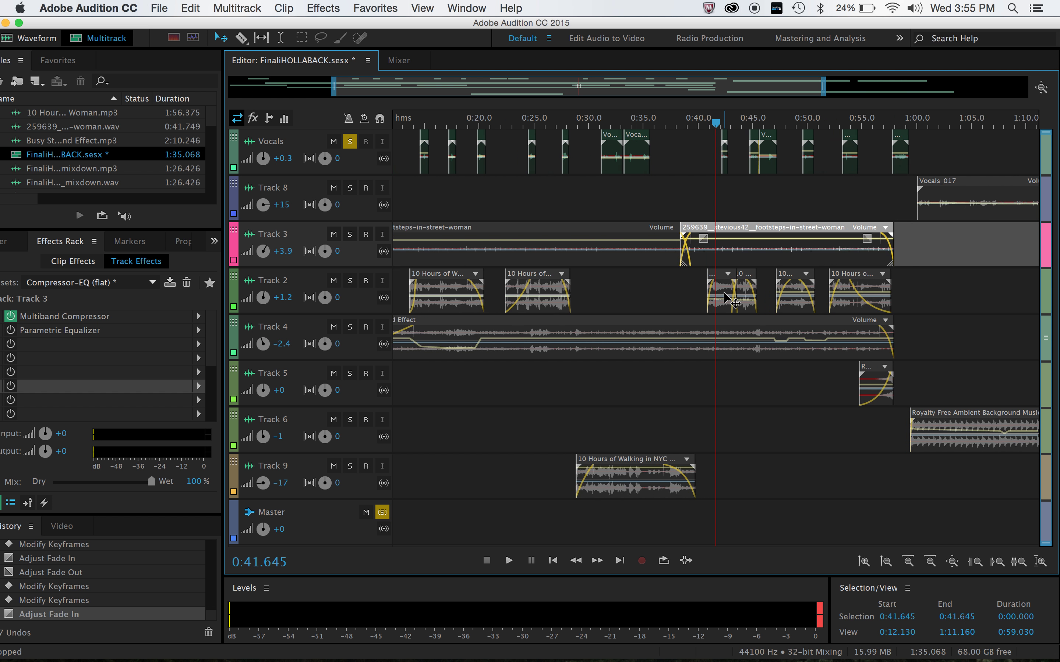
{"action": "key", "text": "equal"}
{"action": "key", "text": "equal"}
{"action": "left_click", "coordinate": [625, 295]}
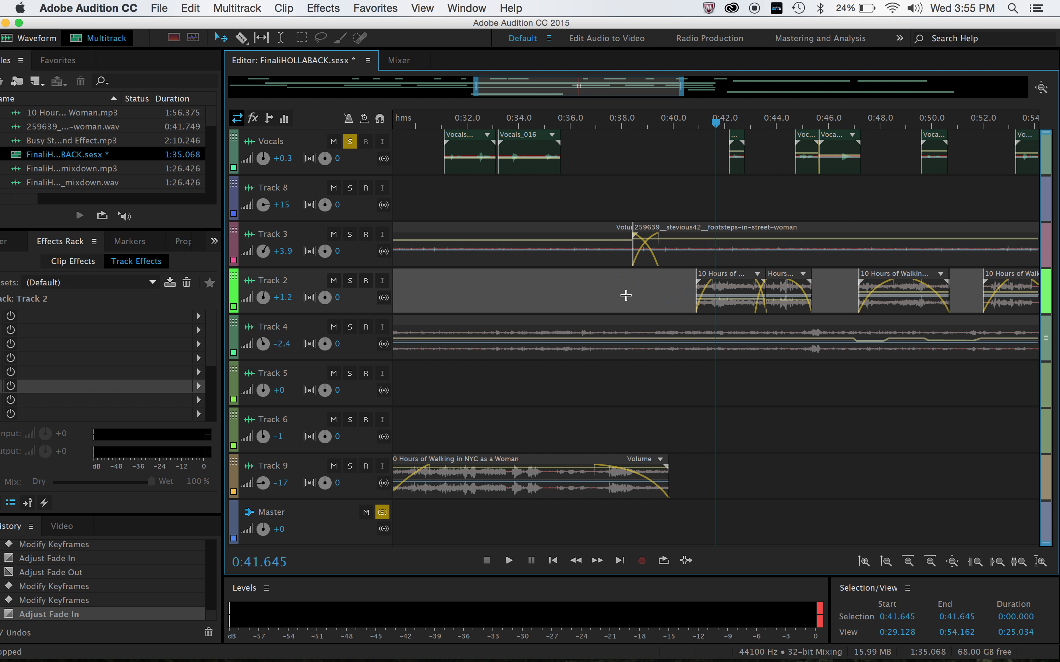
{"action": "left_click", "coordinate": [709, 286]}
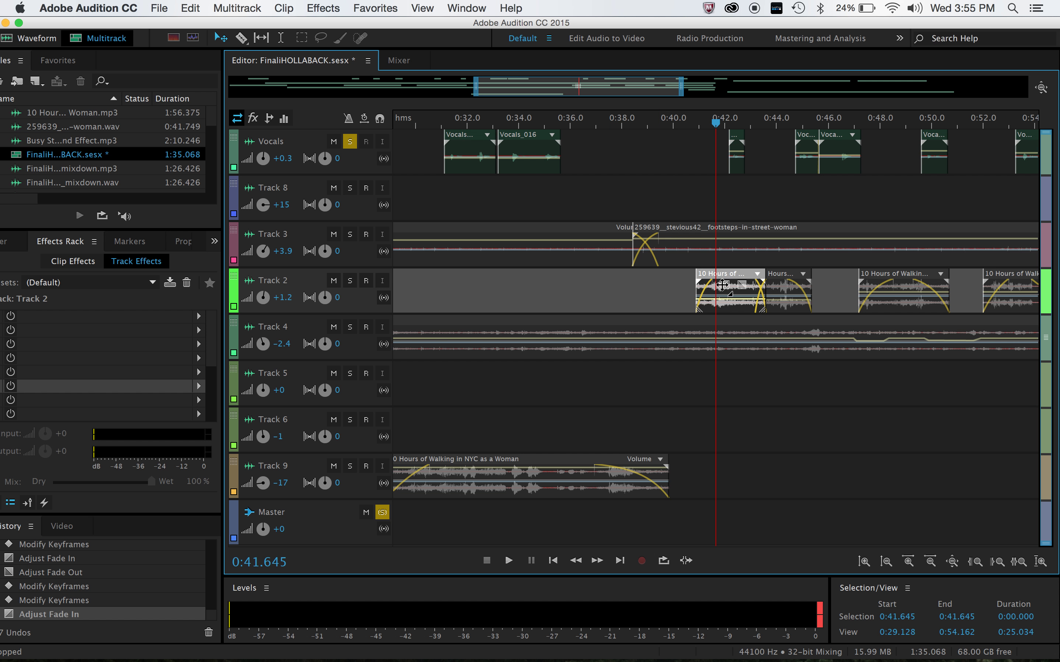
{"action": "left_click_drag", "start_coordinate": [723, 285], "coordinate": [739, 286]}
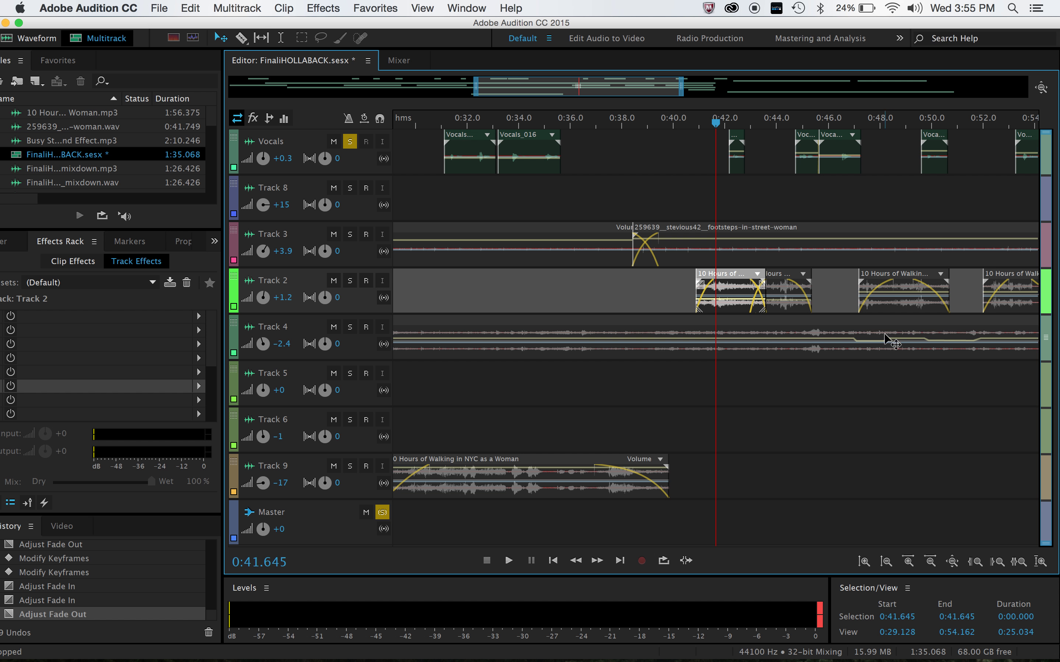
{"action": "left_click", "coordinate": [871, 348]}
Make the track lanes taller and check a Track 4 street-sound volume keyframe level.
{"action": "key", "text": "="}
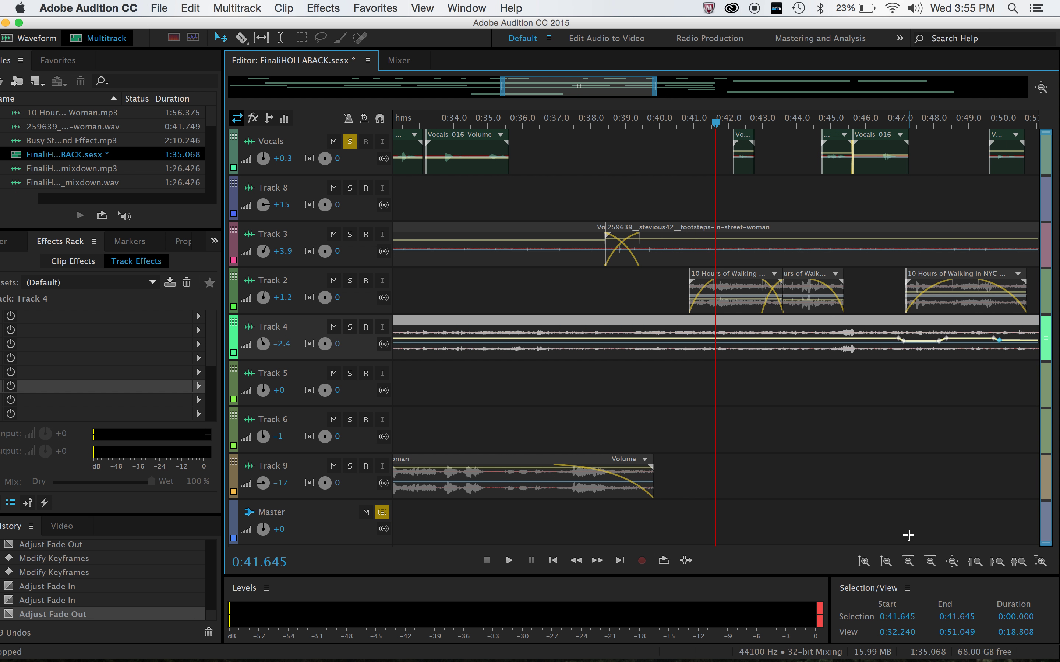
{"action": "left_click", "coordinate": [863, 562]}
{"action": "scroll", "coordinate": [840, 350], "scroll_direction": "down", "scroll_amount": 10}
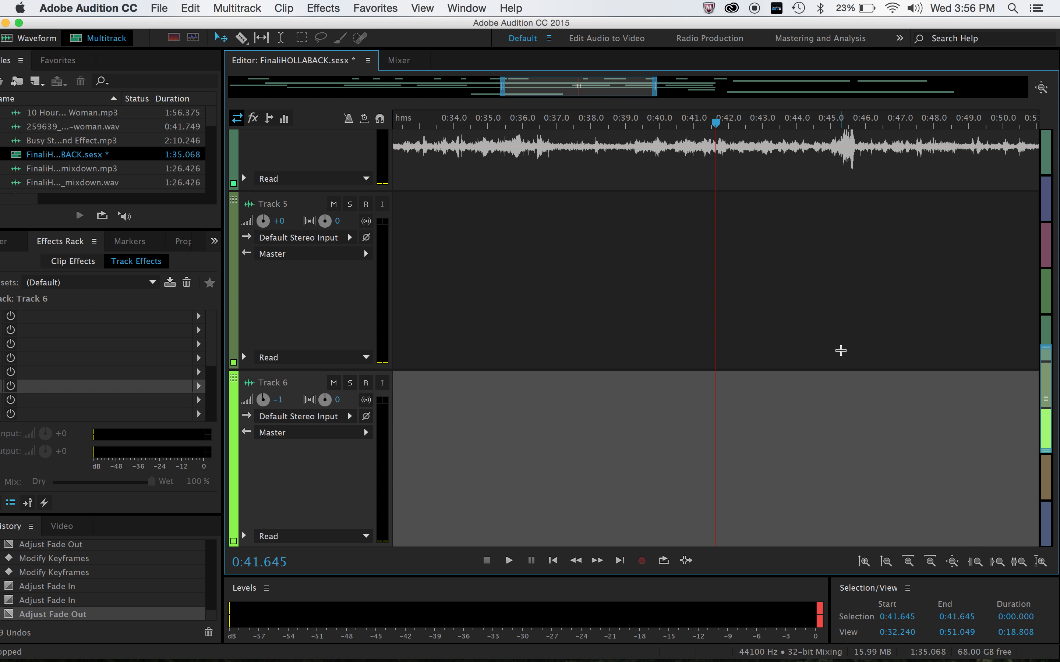
{"action": "left_click", "coordinate": [841, 350]}
{"action": "scroll", "coordinate": [841, 350], "scroll_direction": "up", "scroll_amount": 5}
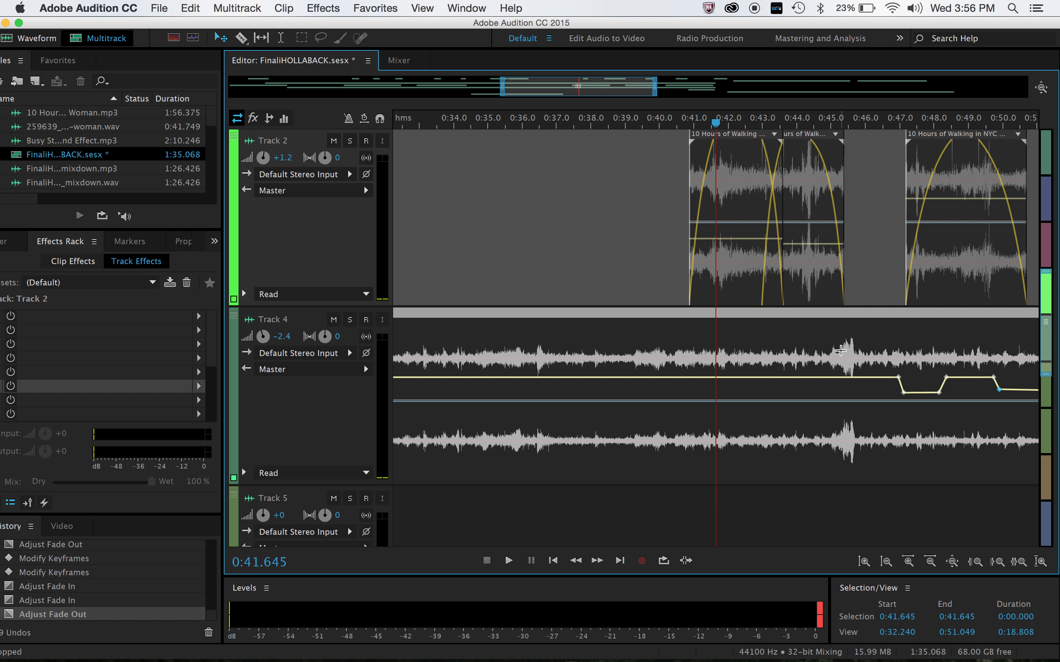
{"action": "left_click", "coordinate": [936, 490]}
{"action": "left_click", "coordinate": [931, 376]}
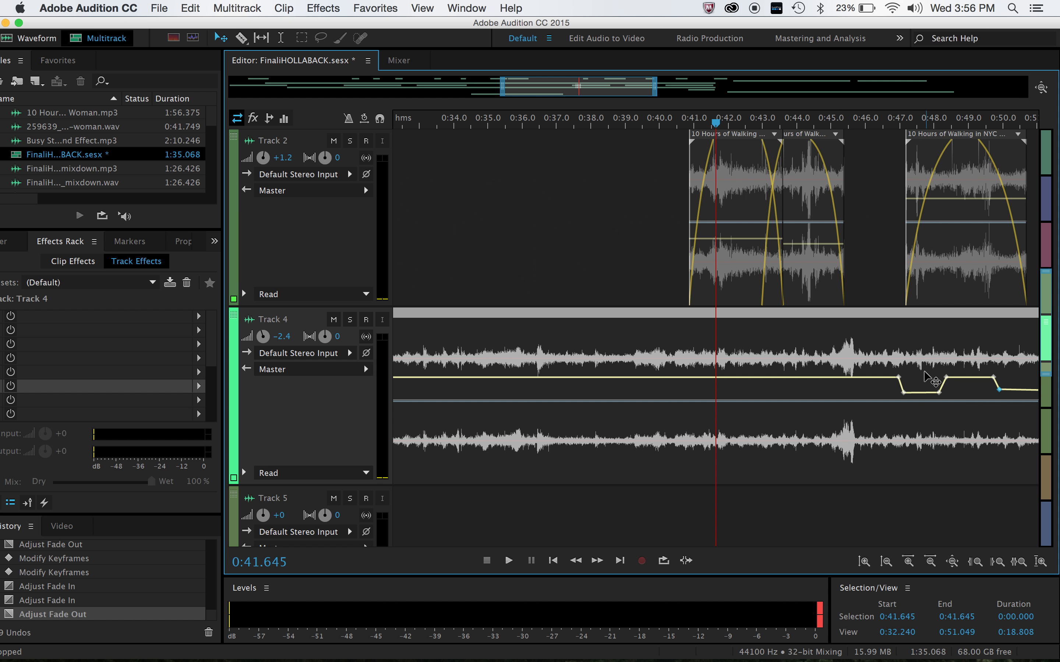
{"action": "left_click", "coordinate": [903, 392]}
Select the first Track 2 walking clip and zoom the timeline back out.
{"action": "left_click", "coordinate": [755, 214]}
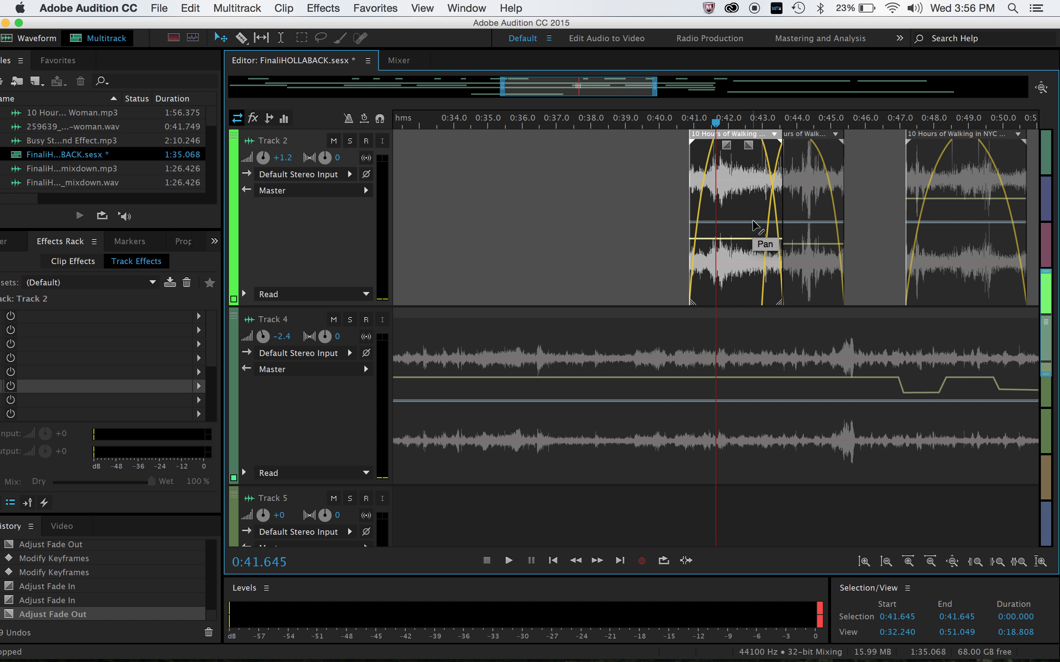
{"action": "key", "text": "minus"}
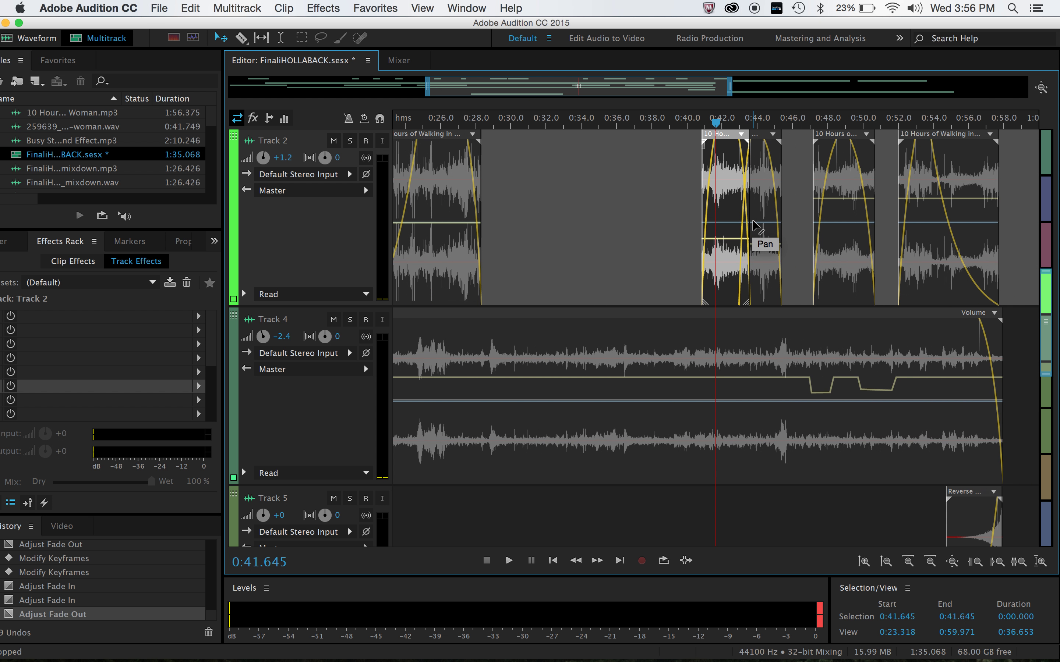
{"action": "key", "text": "minus"}
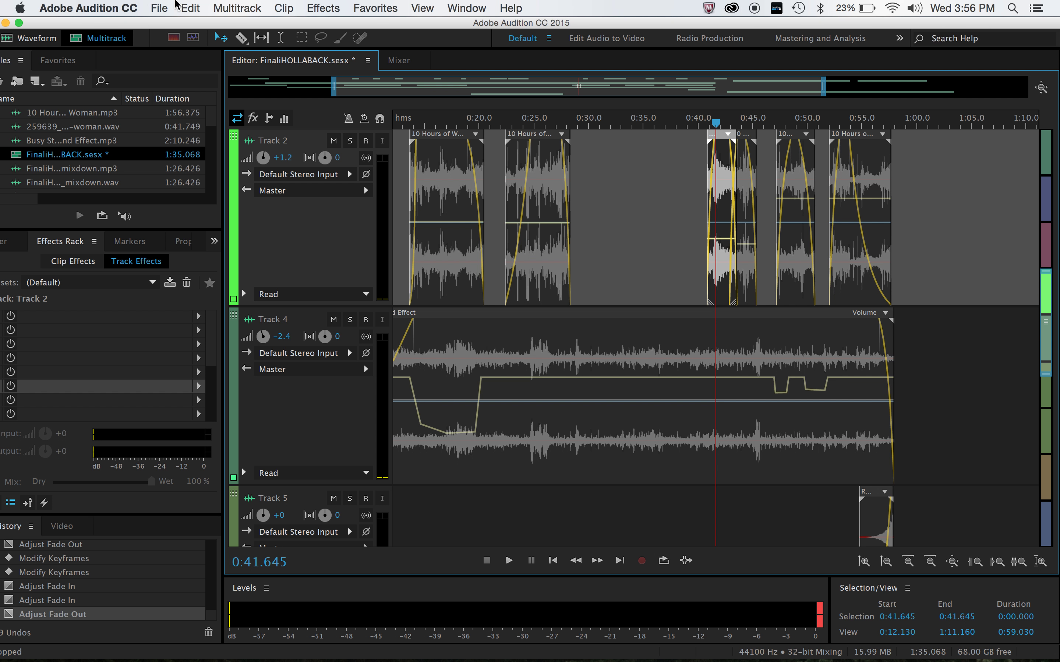
Export the entire session as an MP3 multitrack mixdown, dismissing the can't-overwrite warning.
{"action": "left_click", "coordinate": [159, 8]}
{"action": "mouse_move", "coordinate": [307, 271]}
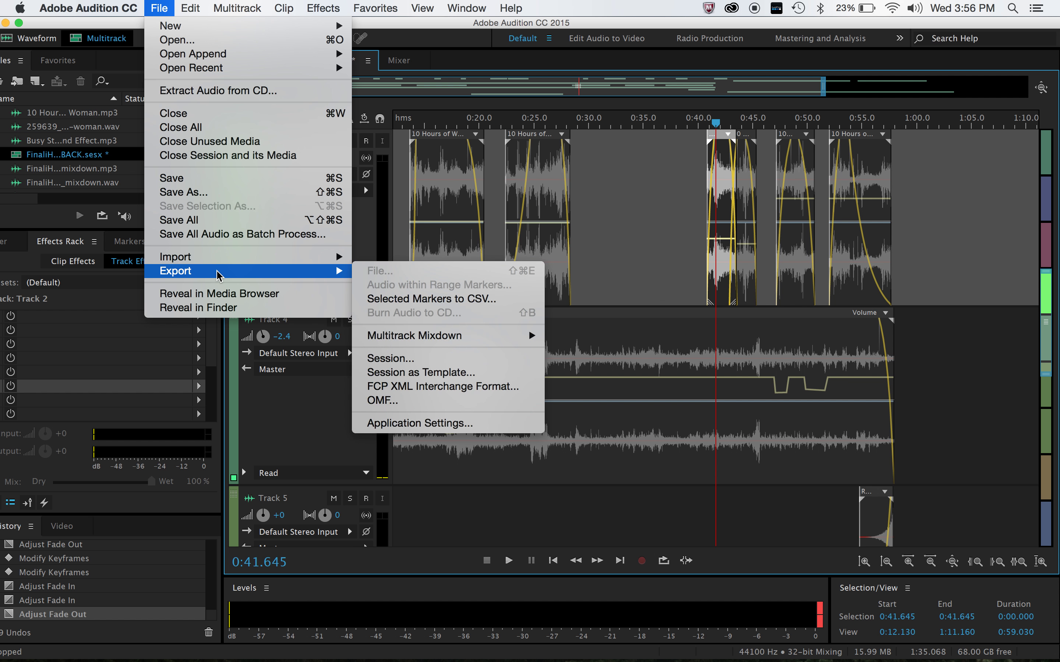
{"action": "mouse_move", "coordinate": [439, 336]}
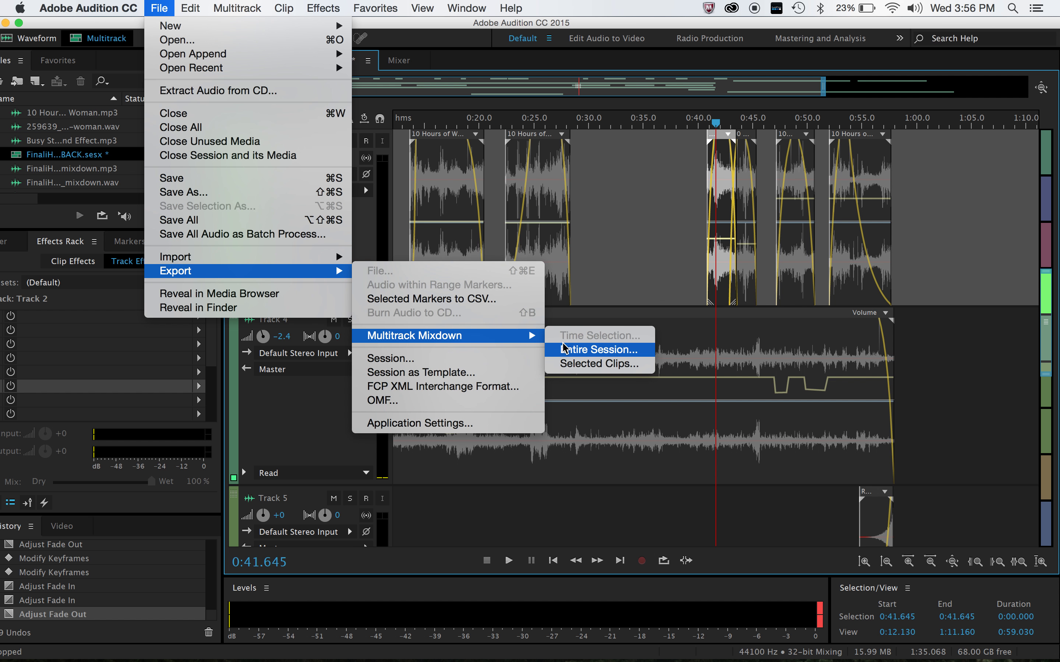
{"action": "left_click", "coordinate": [583, 356]}
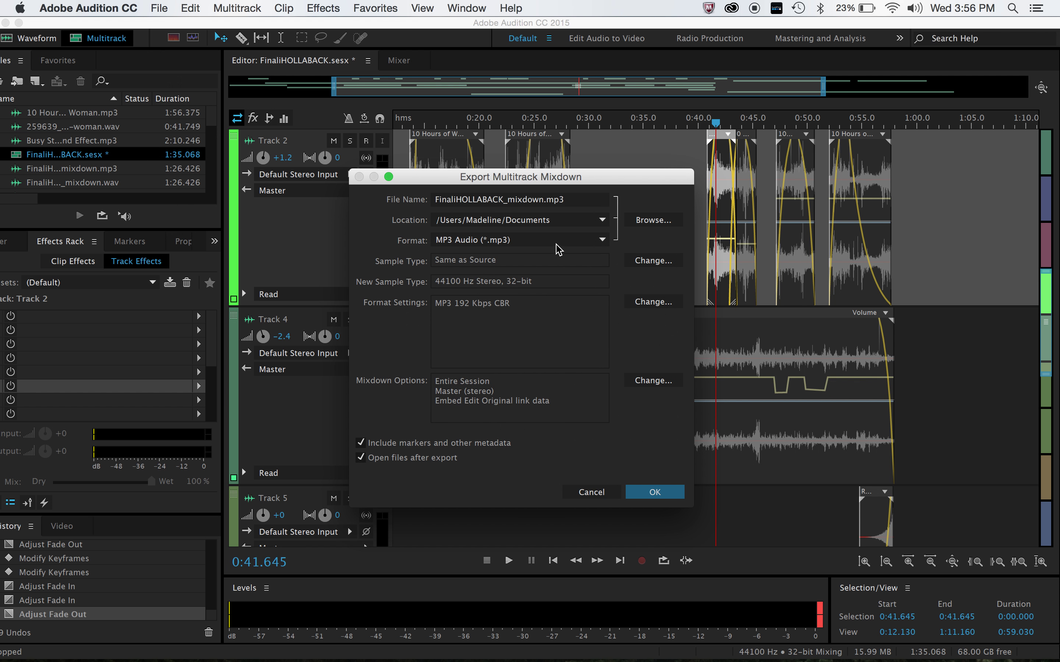
{"action": "left_click", "coordinate": [543, 240]}
{"action": "left_click", "coordinate": [490, 379]}
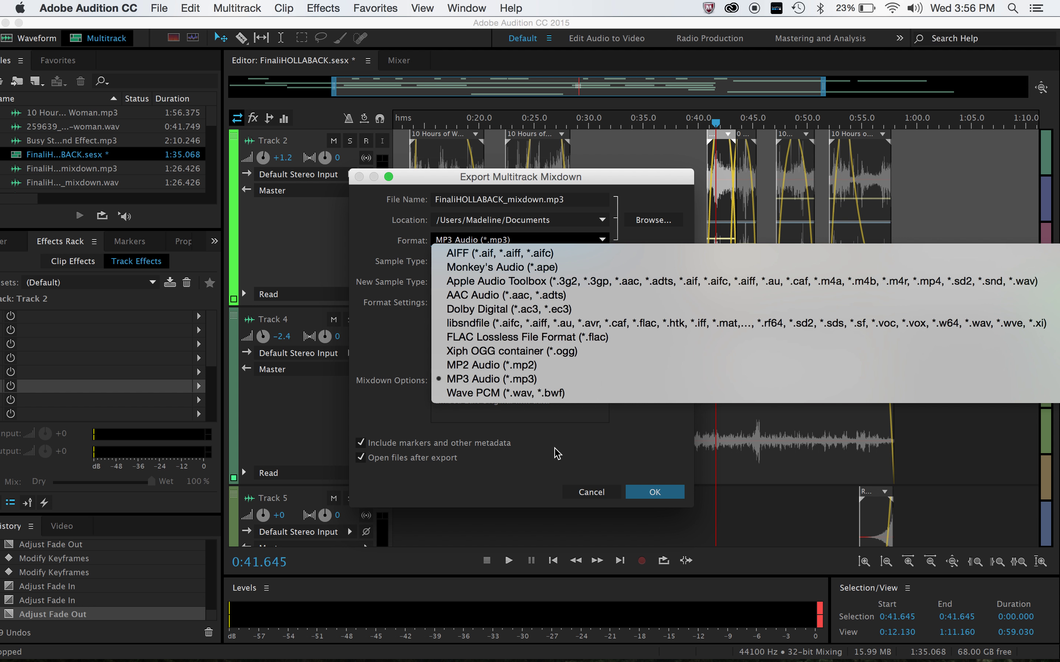
{"action": "left_click", "coordinate": [650, 492]}
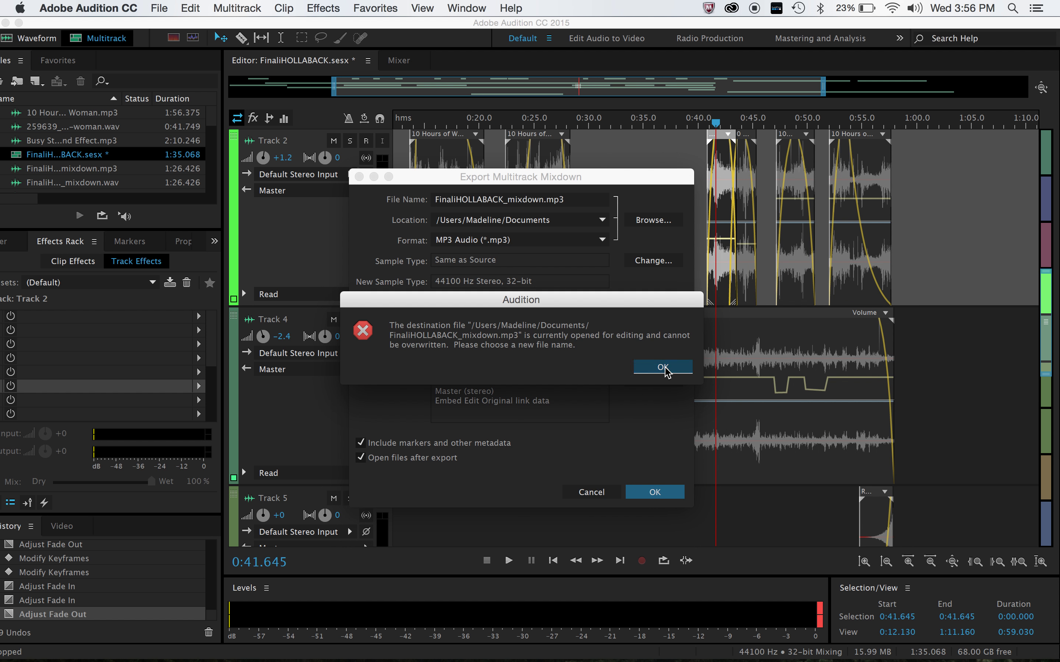
{"action": "left_click", "coordinate": [668, 370]}
Switch to Chrome and open the SoundCloud Street Harassment PSA track page.
{"action": "mouse_move", "coordinate": [797, 657]}
{"action": "left_click", "coordinate": [715, 640]}
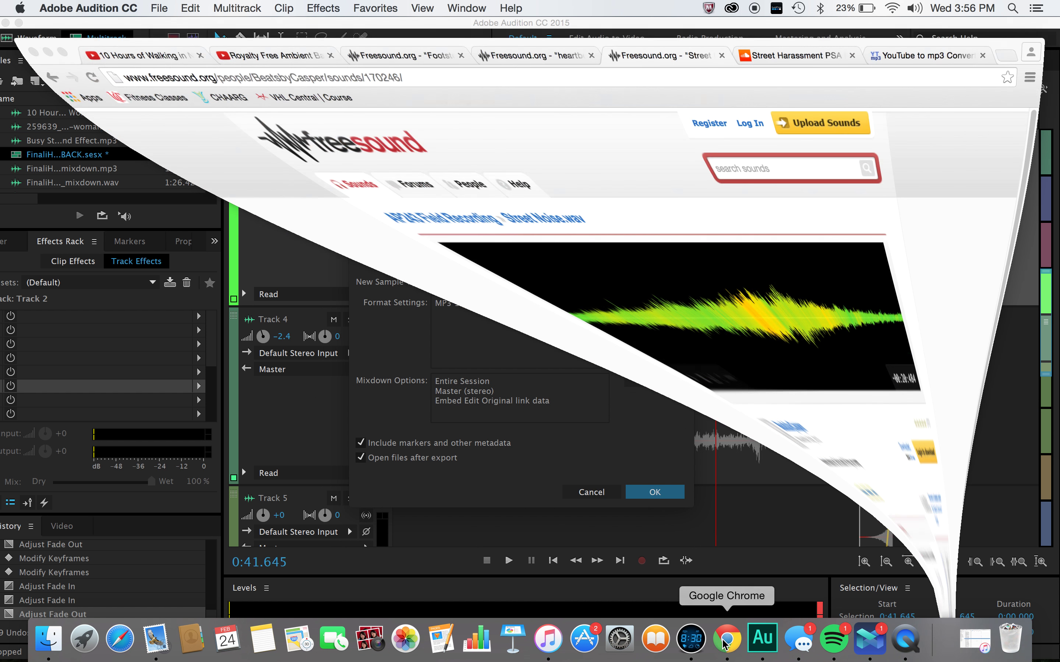
{"action": "left_click", "coordinate": [764, 37]}
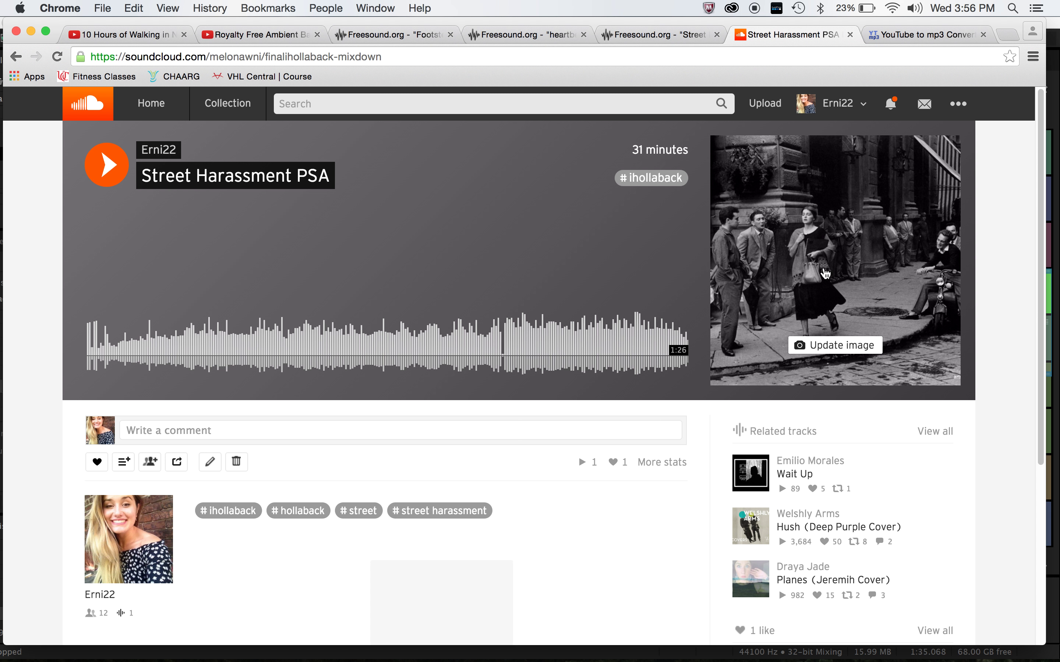
Enlarge the track's street-photo artwork, then hide Chrome to return to Audition.
{"action": "scroll", "coordinate": [825, 274], "scroll_direction": "up", "scroll_amount": 3}
{"action": "scroll", "coordinate": [825, 274], "scroll_direction": "up", "scroll_amount": 3}
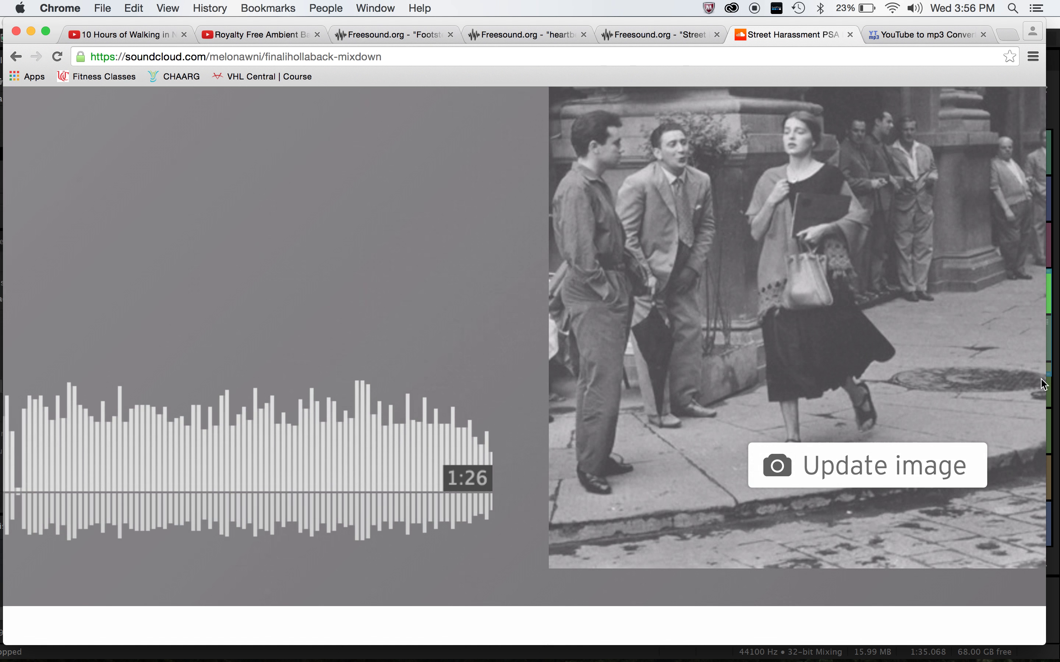
{"action": "left_click", "coordinate": [835, 291]}
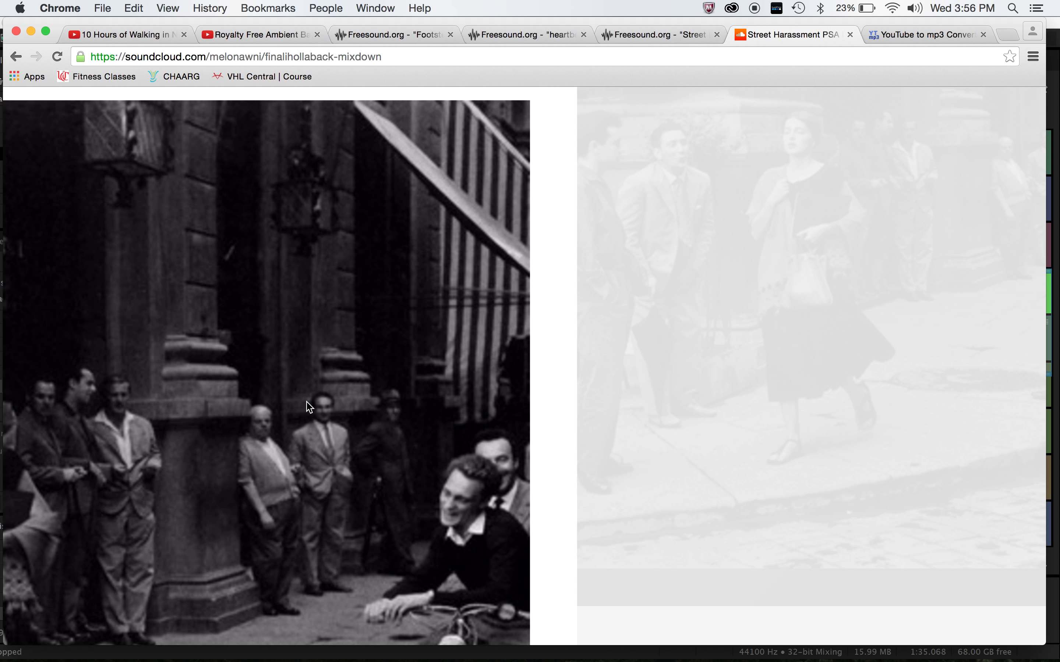
{"action": "scroll", "coordinate": [309, 406], "scroll_direction": "down", "scroll_amount": 5}
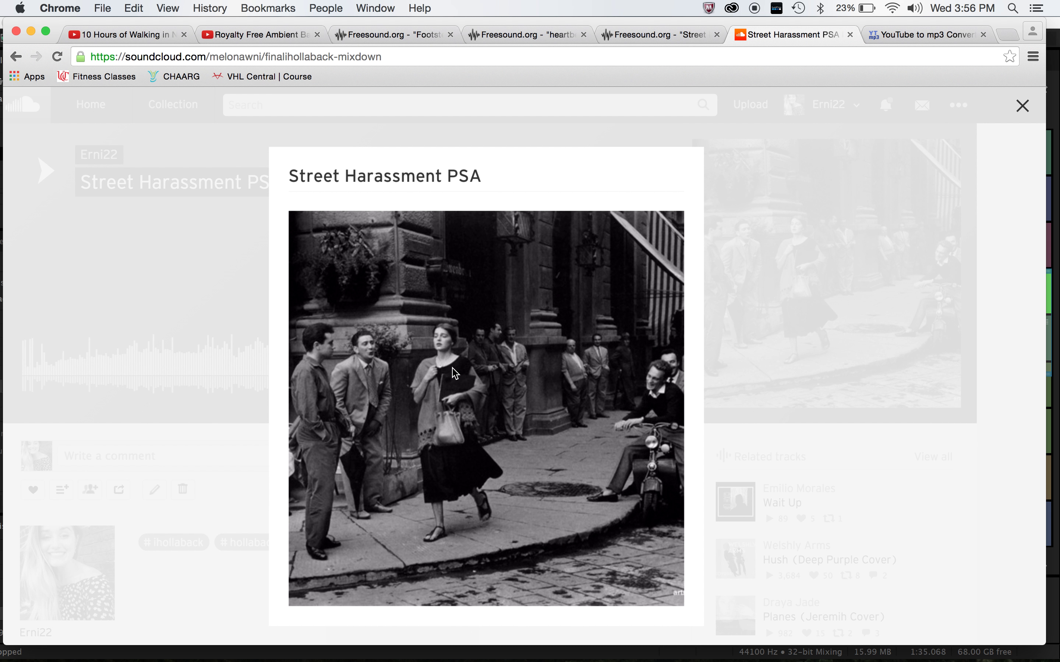
{"action": "scroll", "coordinate": [454, 372], "scroll_direction": "up", "scroll_amount": 5}
{"action": "scroll", "coordinate": [451, 372], "scroll_direction": "down", "scroll_amount": 5}
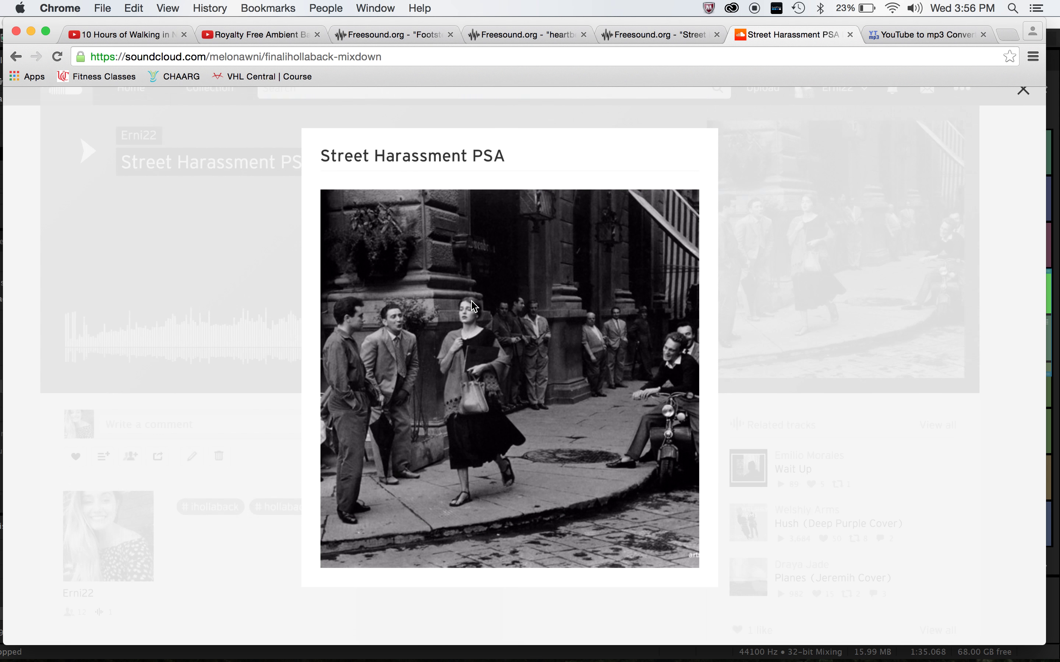
{"action": "left_click", "coordinate": [30, 32]}
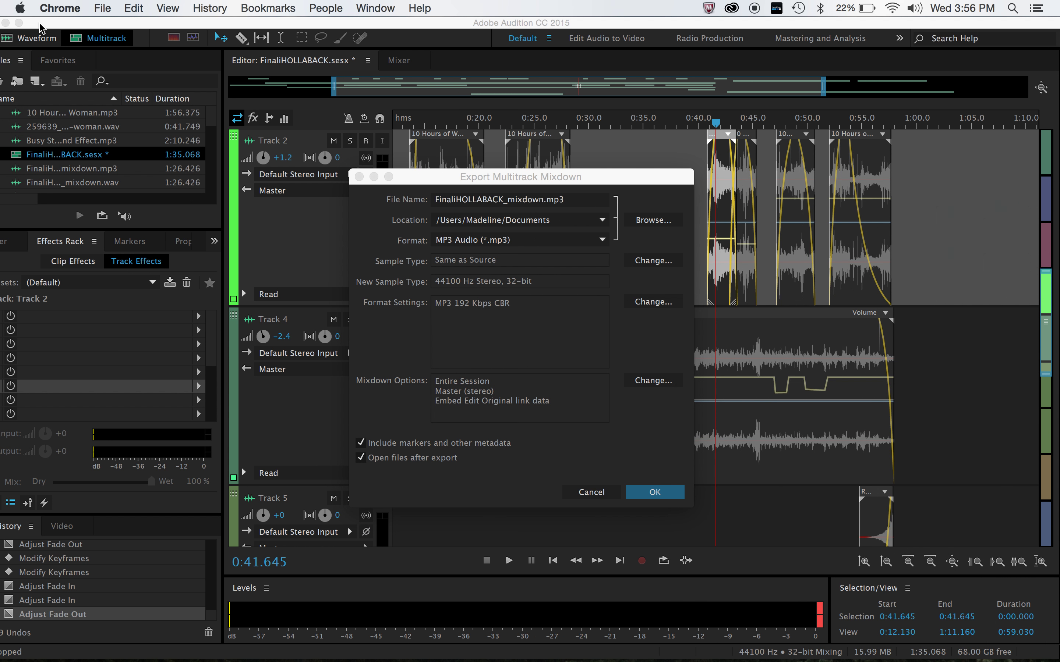
Cancel the Export Multitrack Mixdown dialog, then minimize Audition so the macOS desktop is active.
{"action": "left_click", "coordinate": [606, 494]}
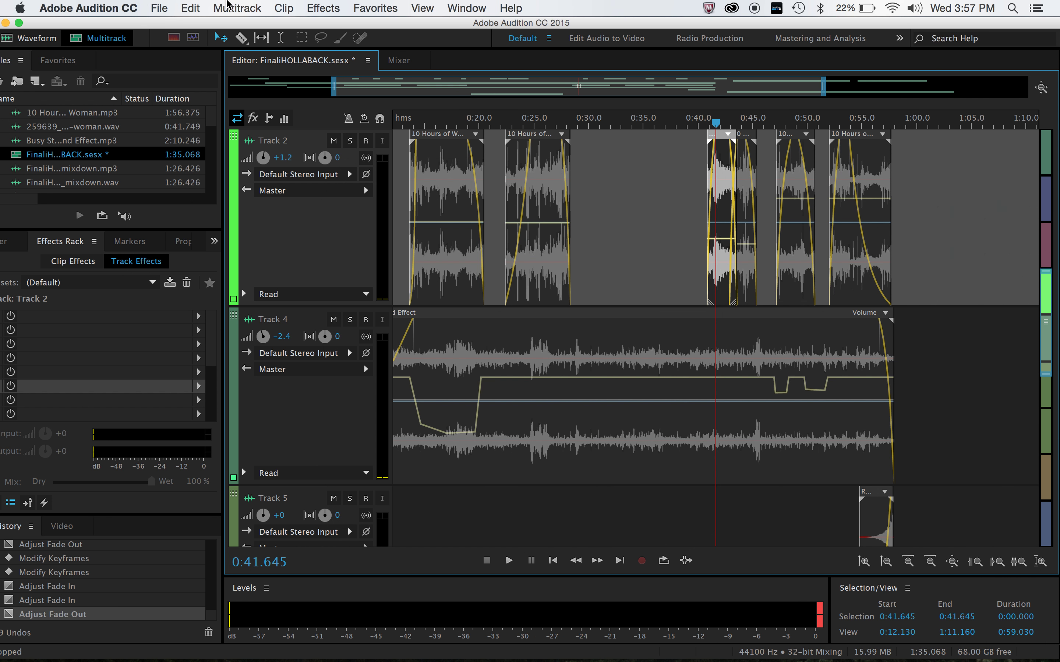
{"action": "left_click_drag", "start_coordinate": [123, 28], "coordinate": [155, 29]}
{"action": "left_click", "coordinate": [36, 24]}
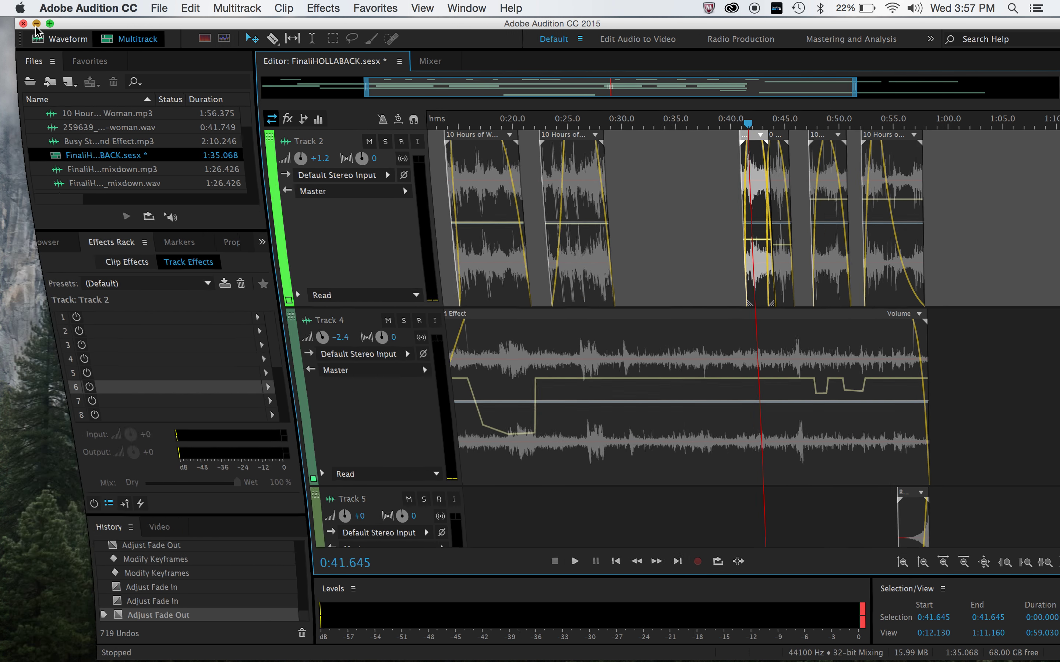
{"action": "left_click", "coordinate": [519, 376]}
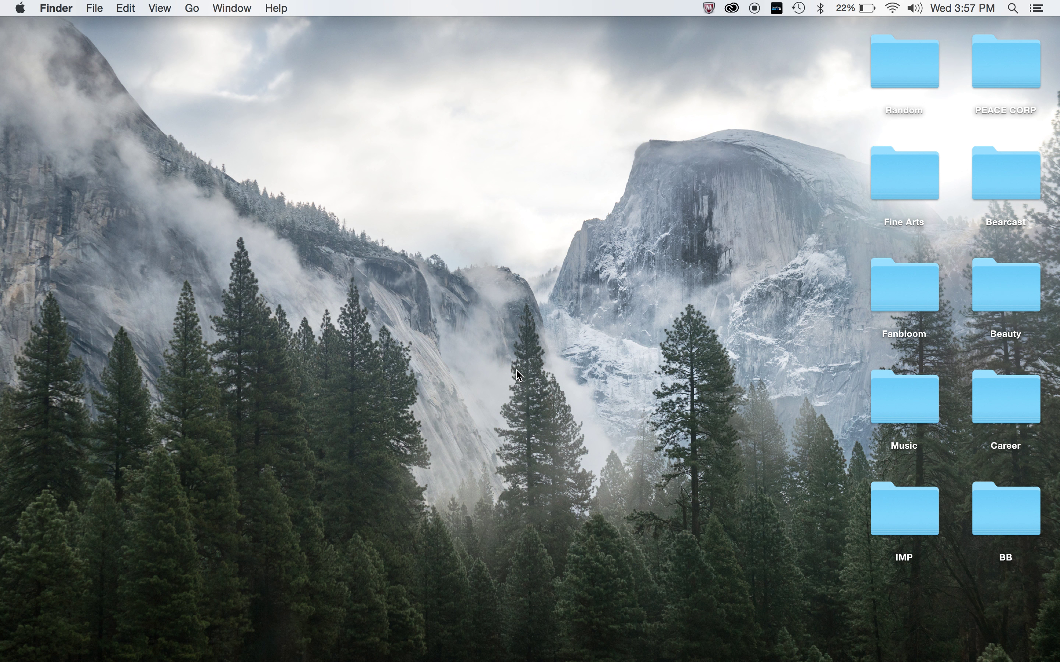